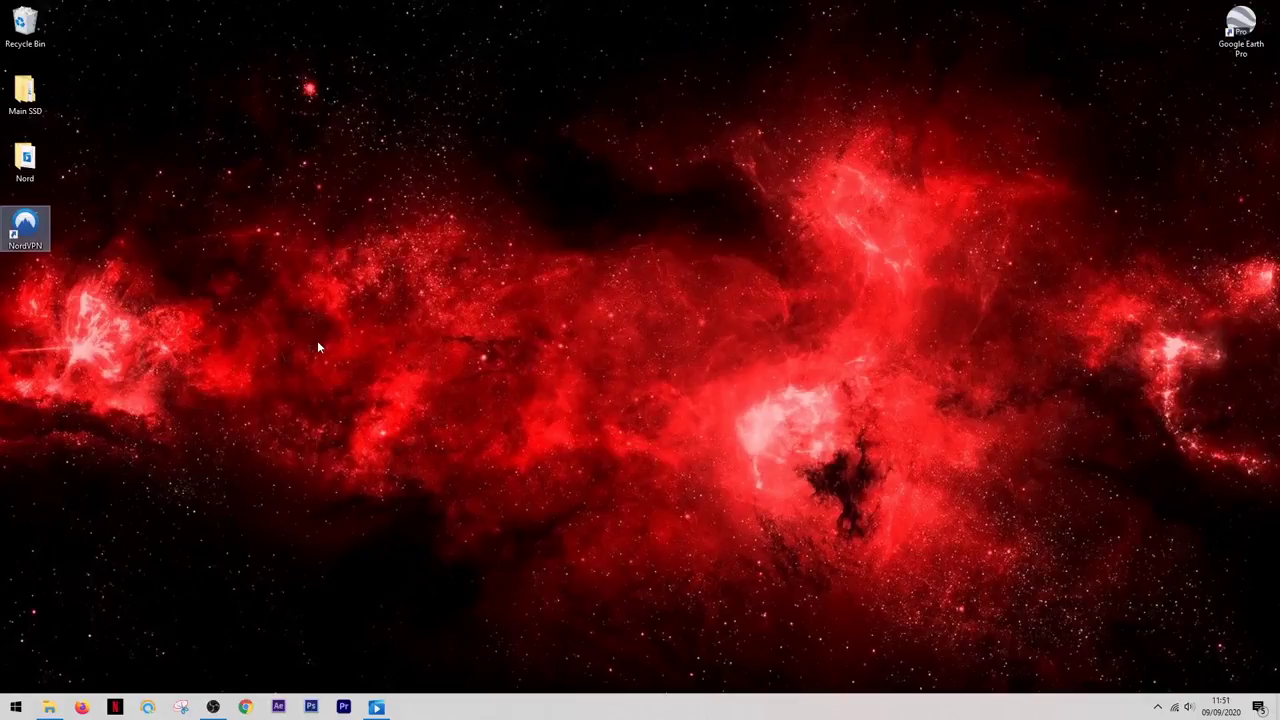
# Launch NordVPN, quick-connect to United Kingdom #1955, and bring up the United States connection options.
pyautogui.doubleClick(32, 222)
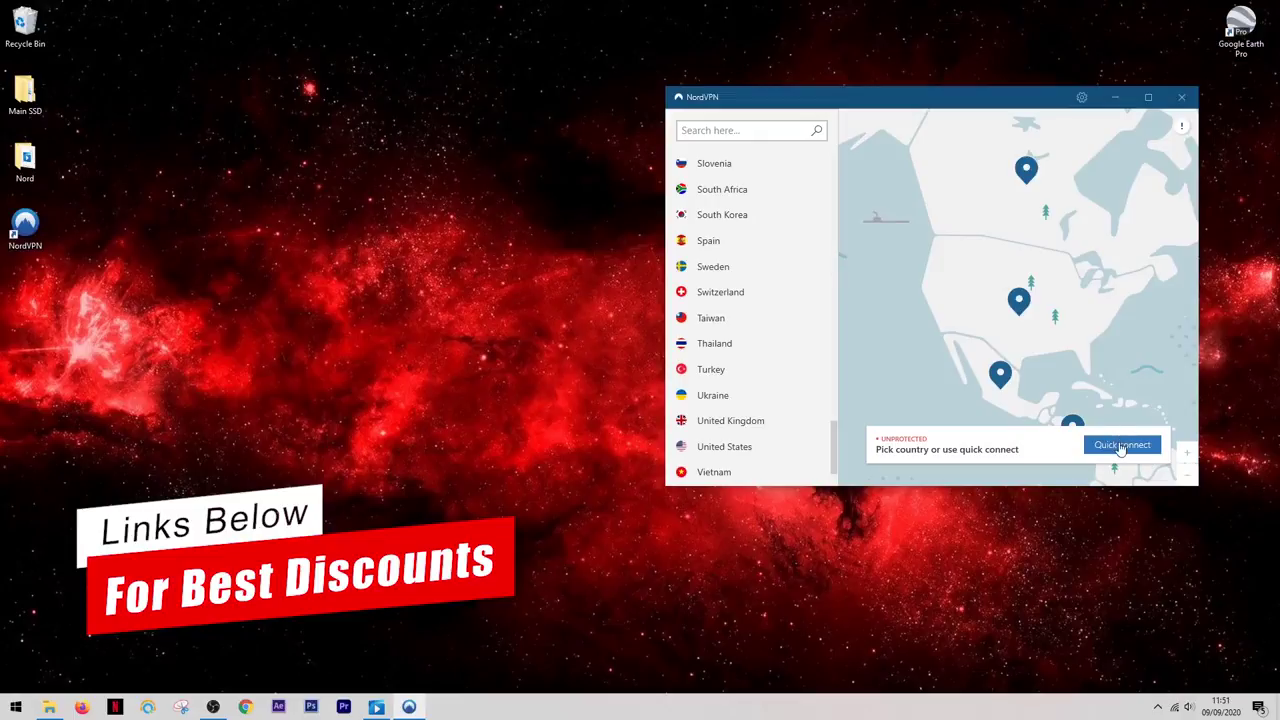
pyautogui.click(1121, 446)
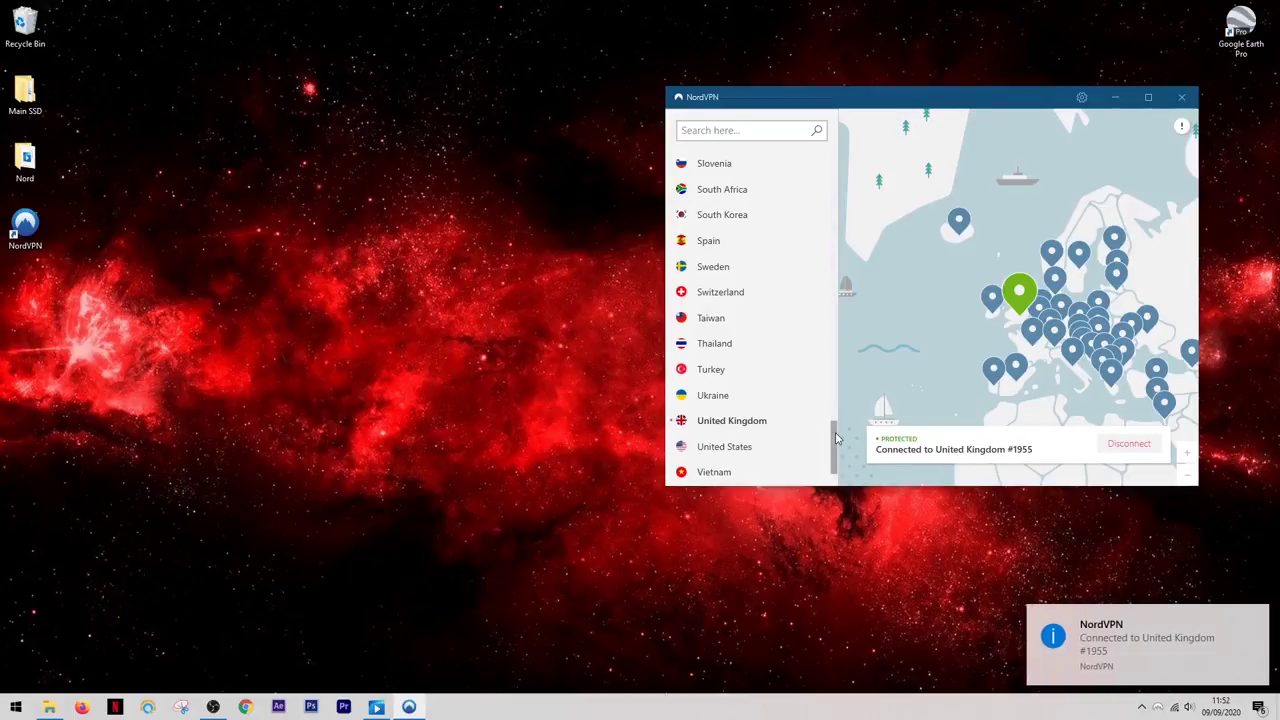
pyautogui.moveTo(836, 433)
pyautogui.mouseDown()
pyautogui.moveTo(835, 218)
pyautogui.moveTo(832, 445)
pyautogui.mouseUp()
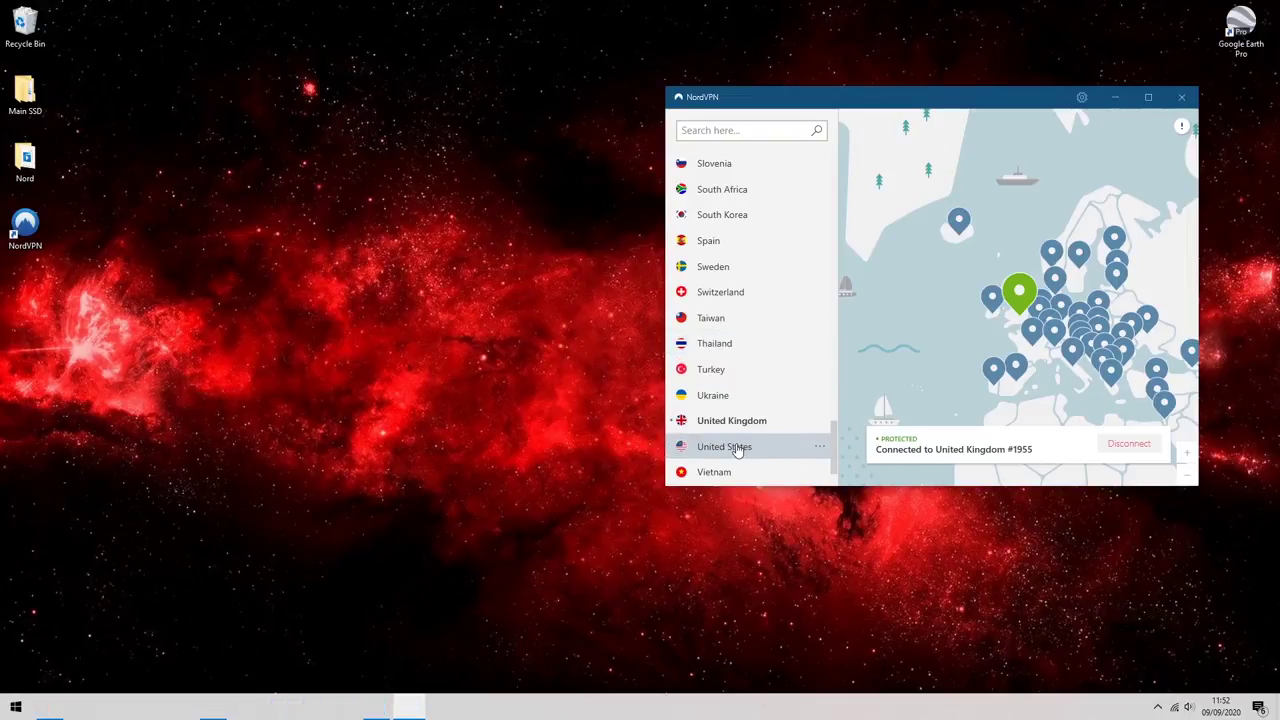
pyautogui.click(820, 449)
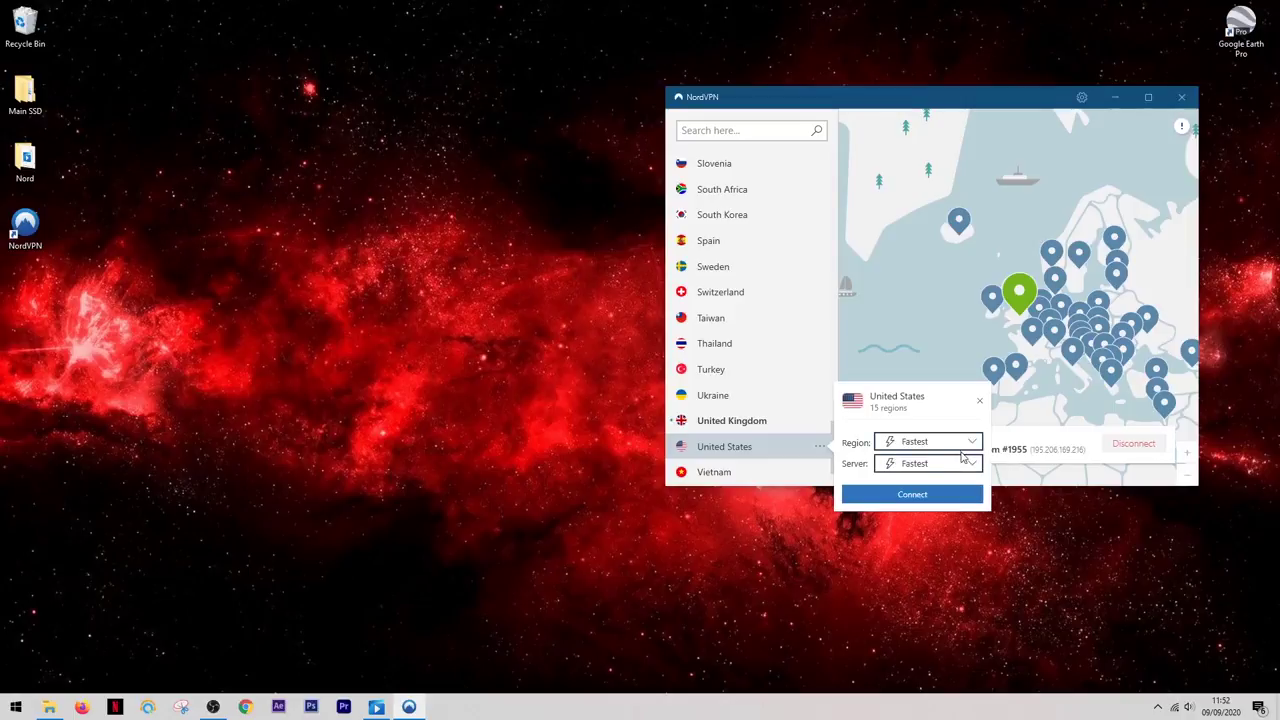
# Browse the US regions and servers, leave Region on Fastest, and connect to United States #6822.
pyautogui.click(973, 443)
pyautogui.scroll(-3, 963, 486)
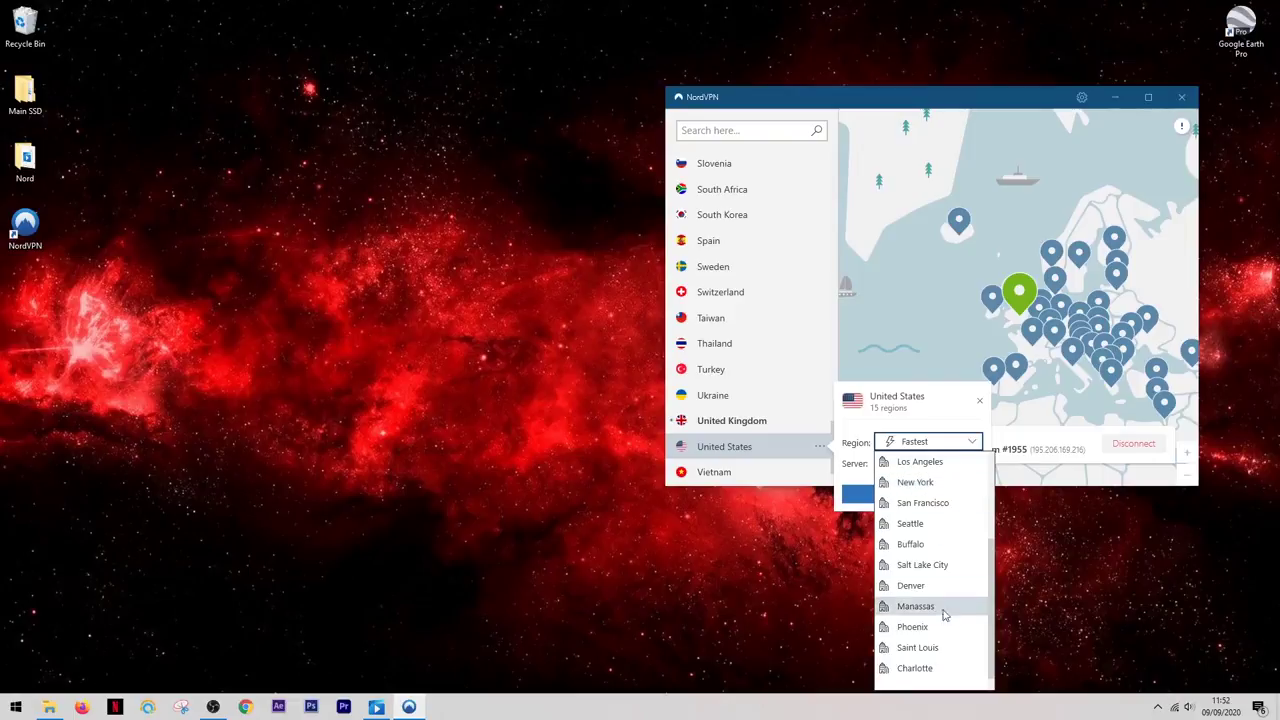
pyautogui.click(940, 524)
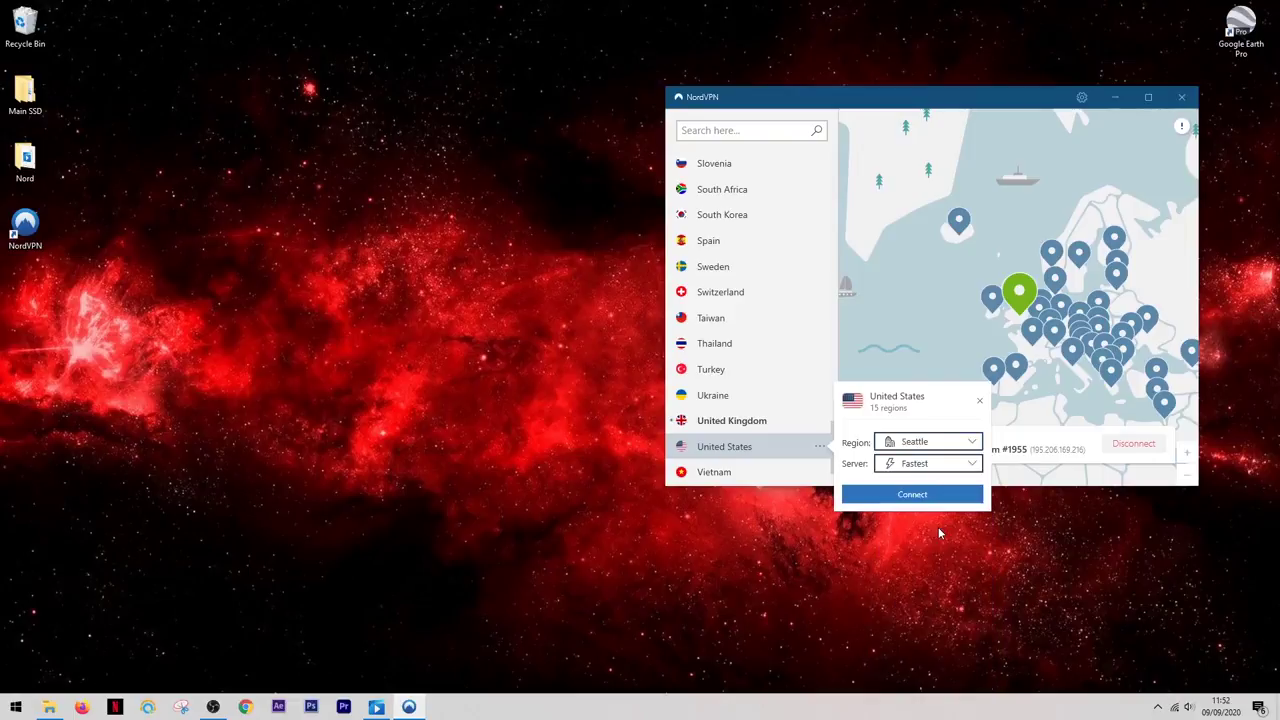
pyautogui.click(971, 466)
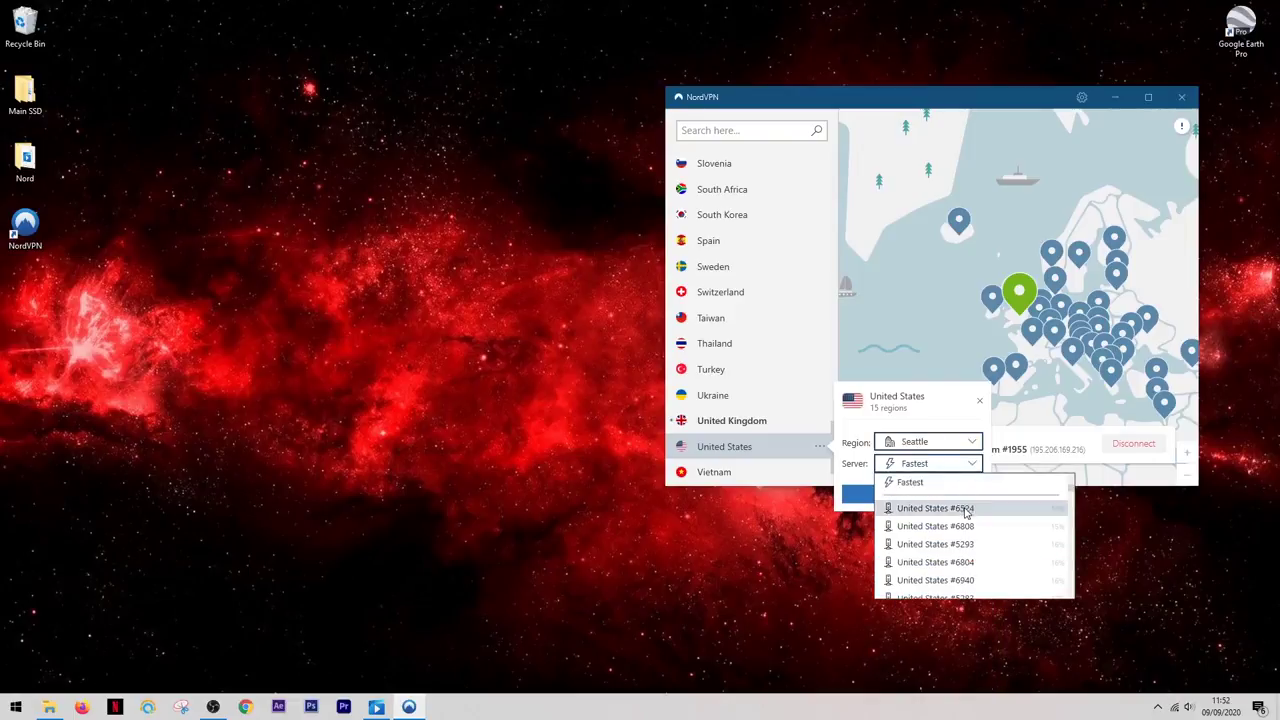
pyautogui.scroll(-2, 965, 518)
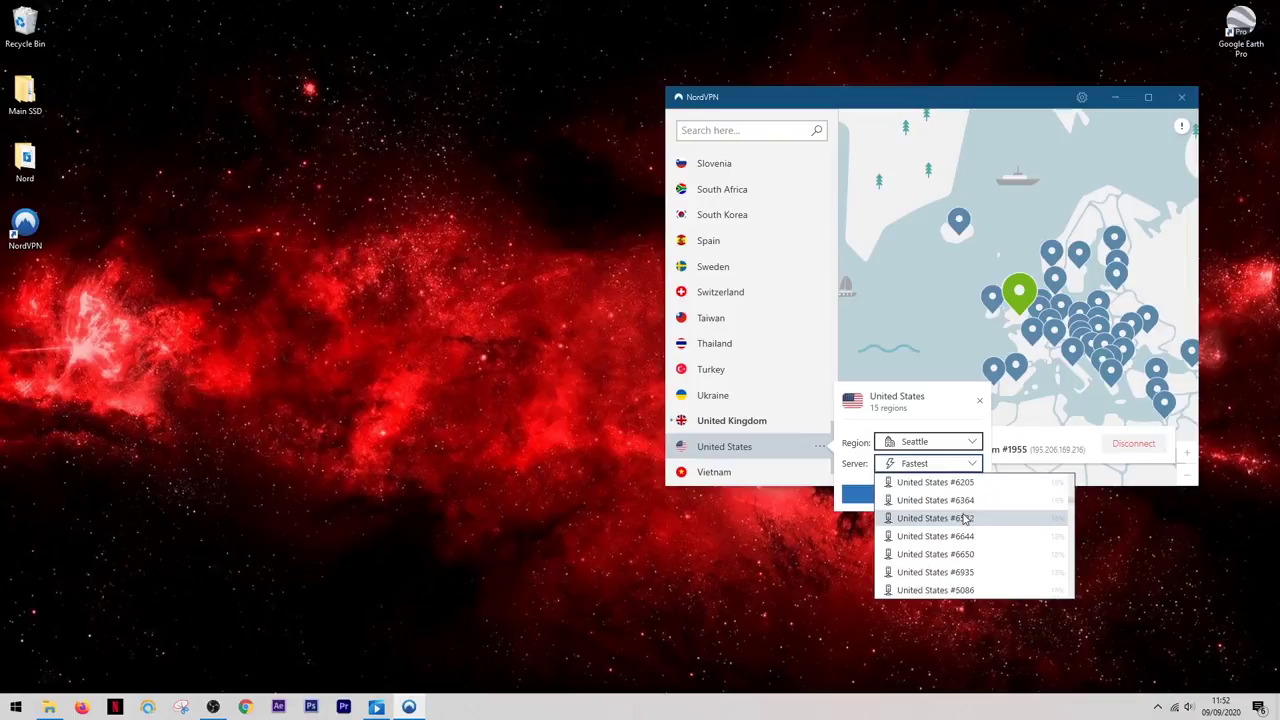
pyautogui.scroll(-1, 1000, 560)
pyautogui.click(978, 466)
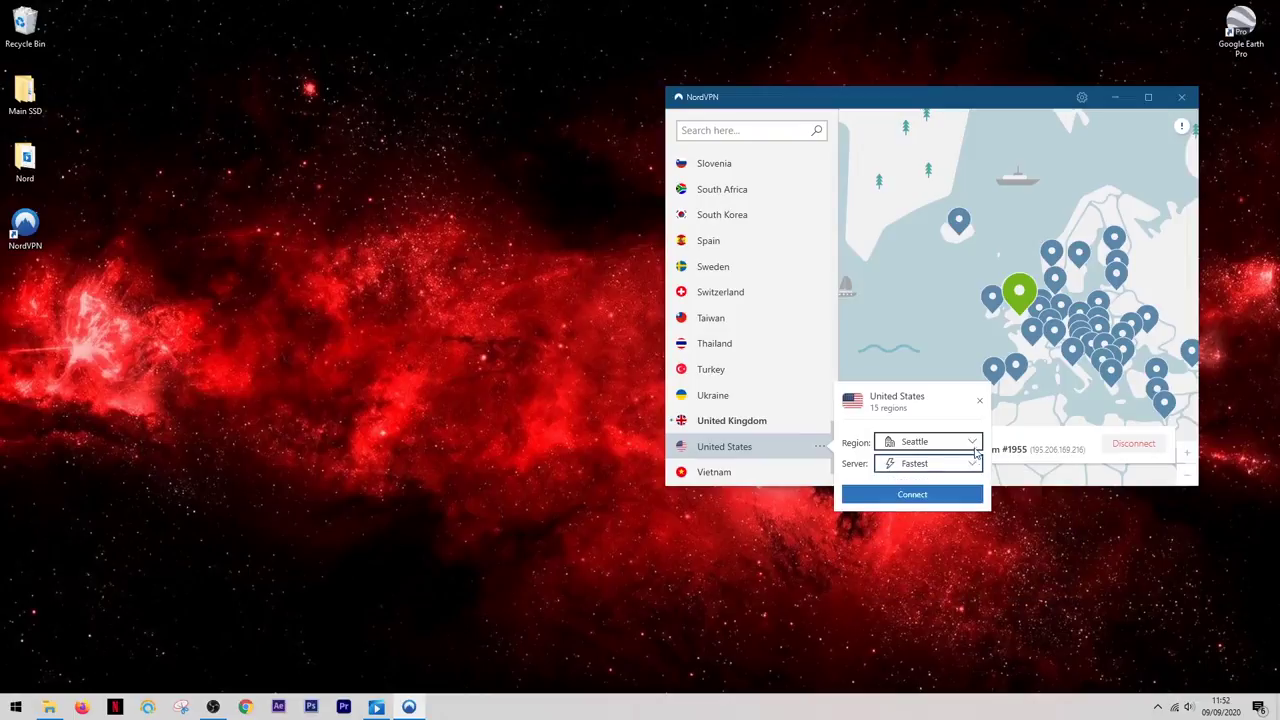
pyautogui.click(975, 443)
pyautogui.moveTo(981, 600); pyautogui.dragTo(982, 462)
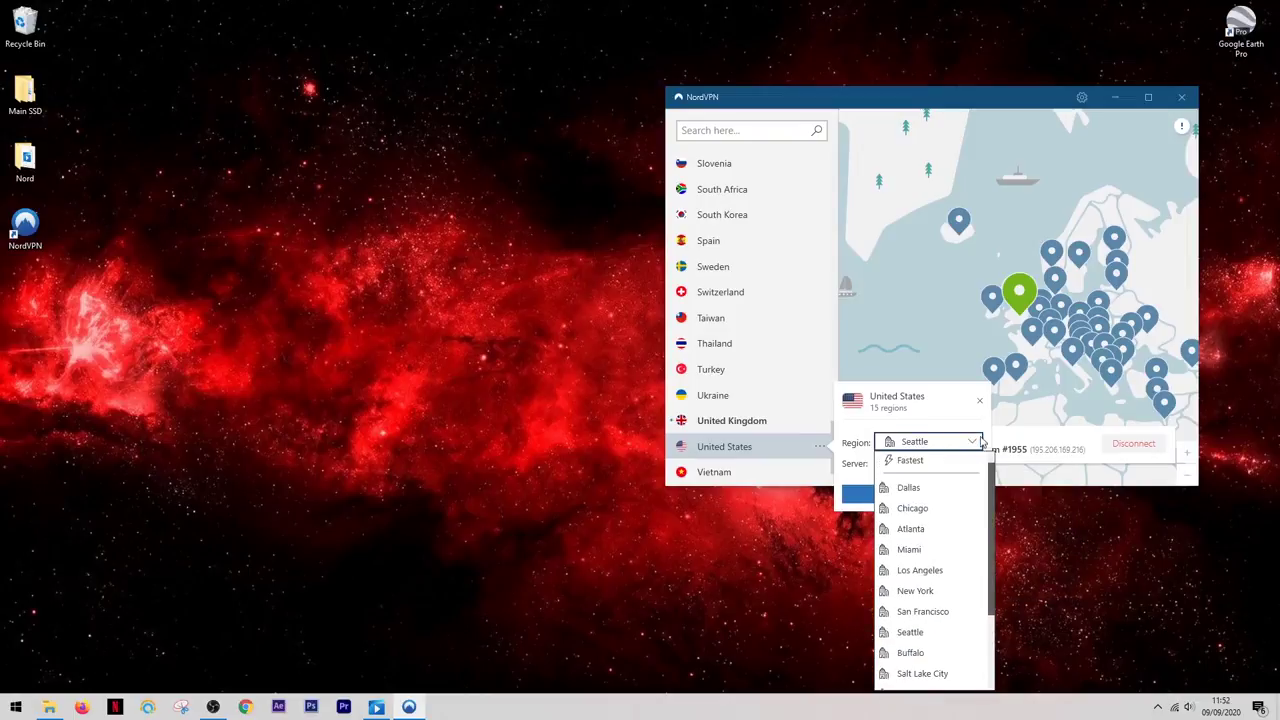
pyautogui.click(937, 468)
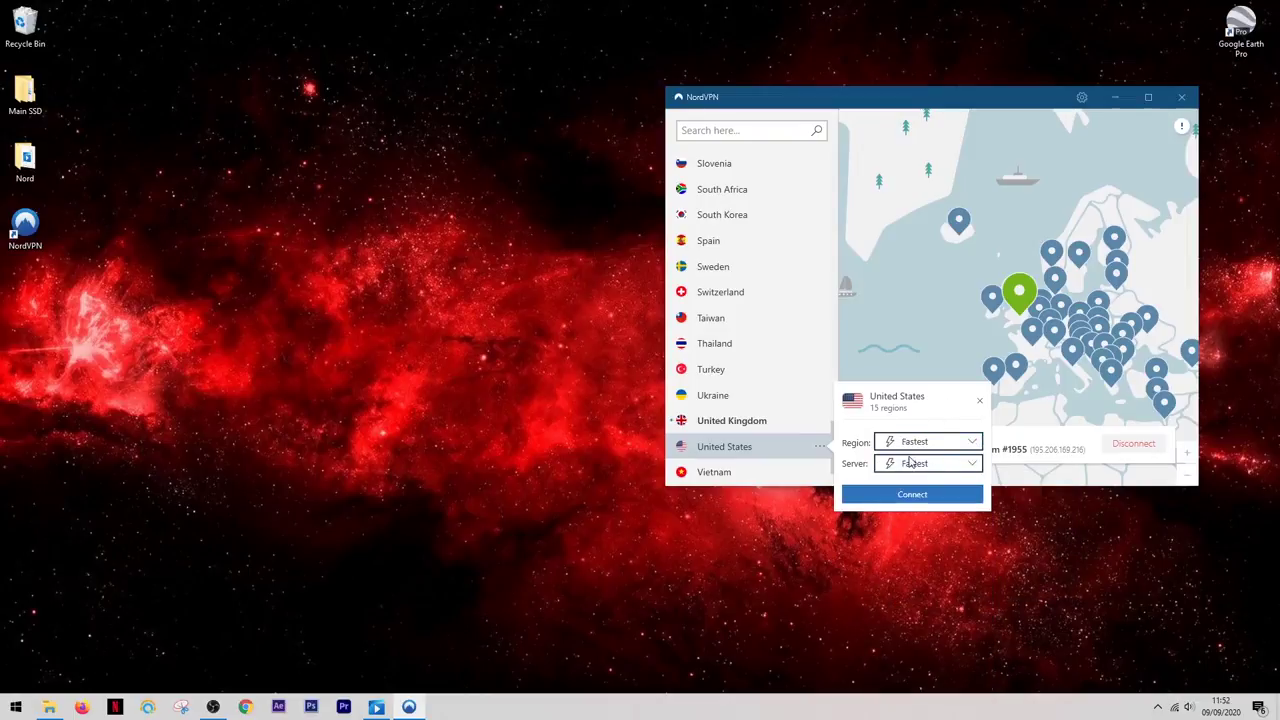
pyautogui.click(910, 495)
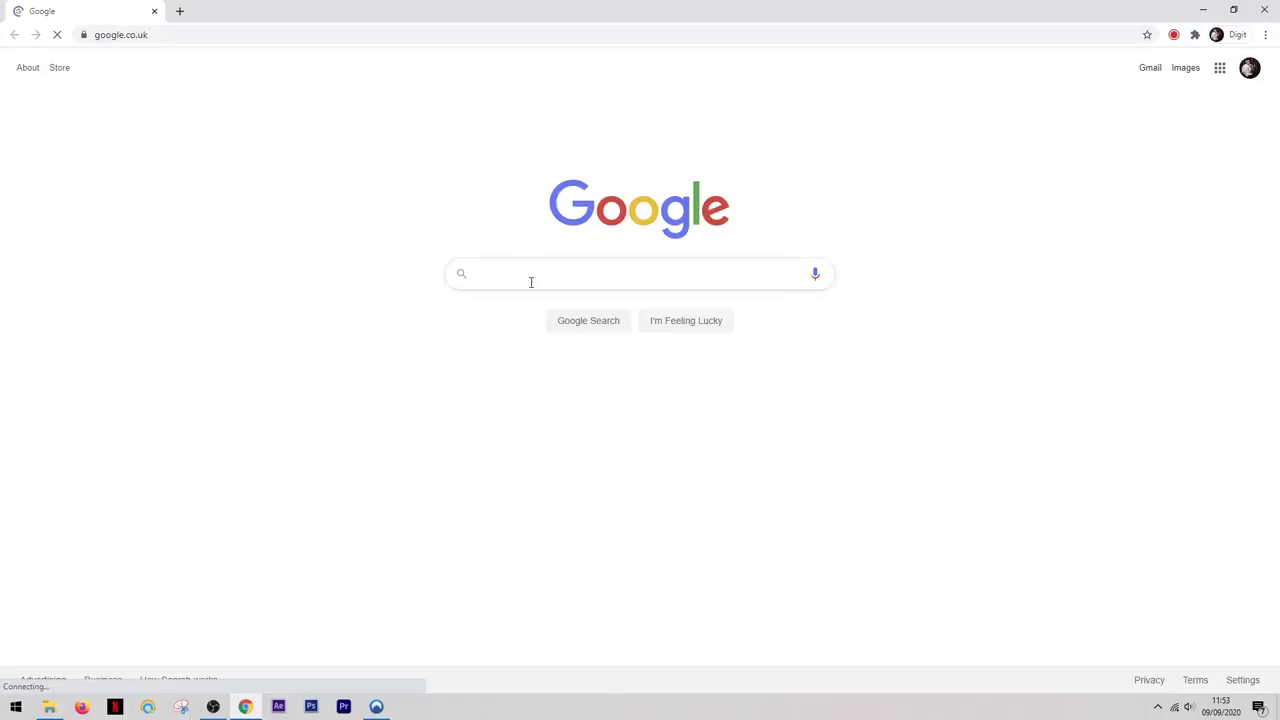
# Search Google for 'random search' to check the reported location.
pyautogui.write('random search')
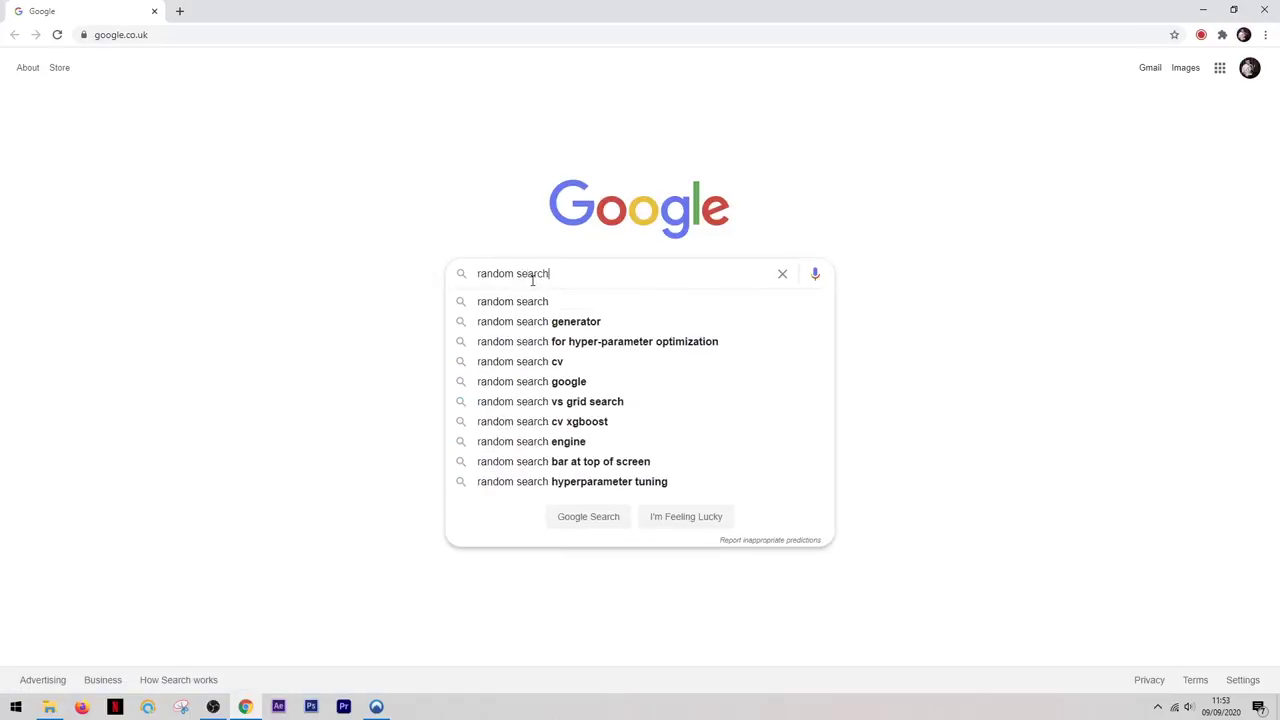
pyautogui.press('Return')
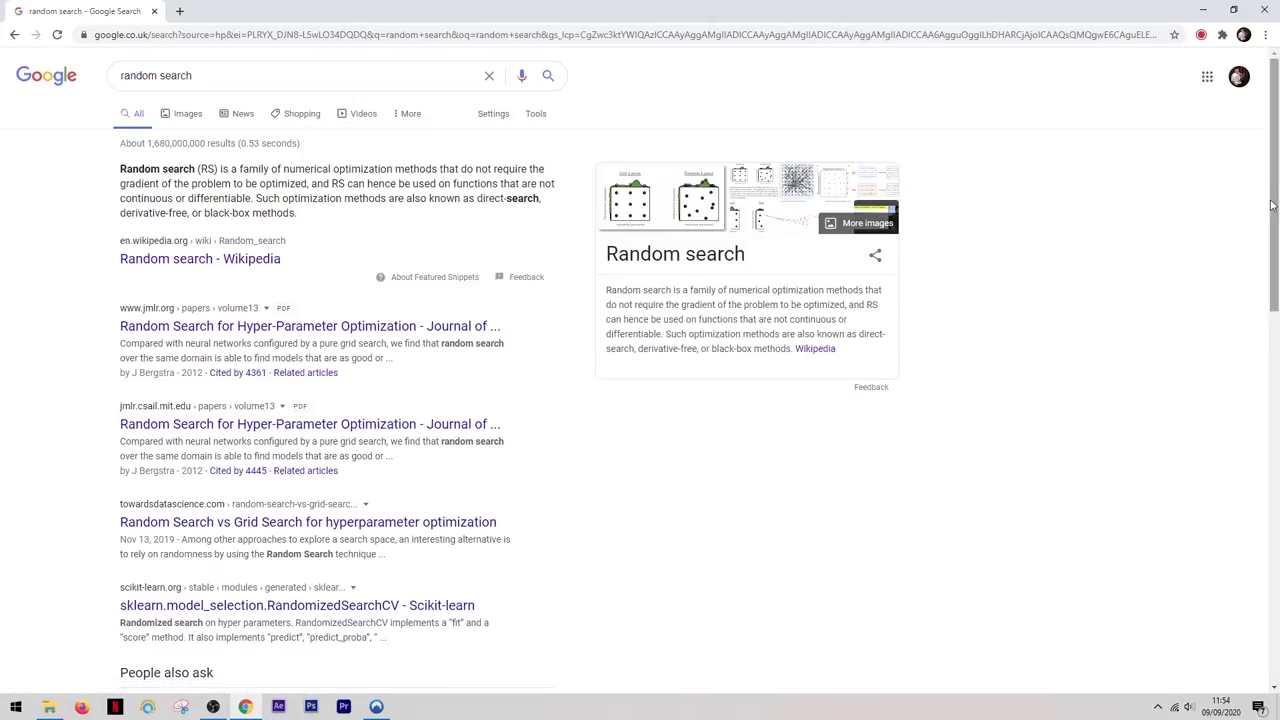
pyautogui.moveTo(1272, 207); pyautogui.dragTo(1273, 578)
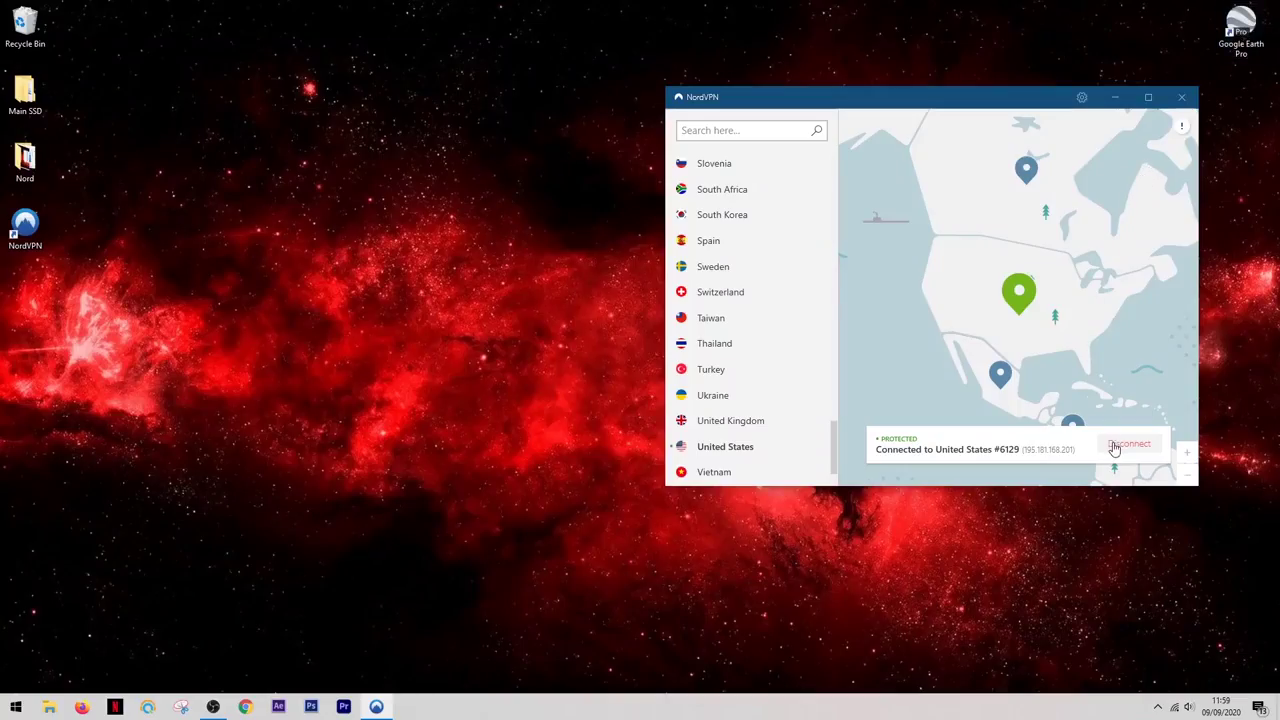
# Disconnect from United States #6129 and bring up Chrome on the Google homepage.
pyautogui.click(1114, 448)
pyautogui.click(1128, 540)
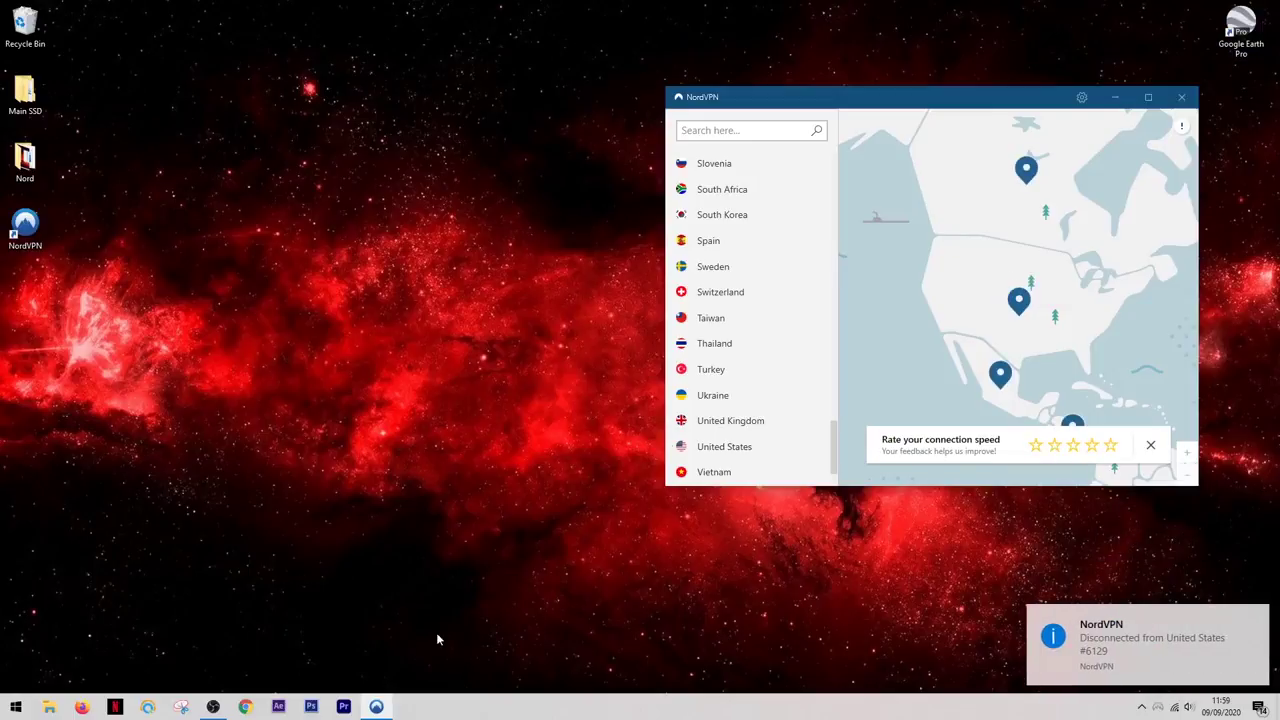
pyautogui.click(245, 707)
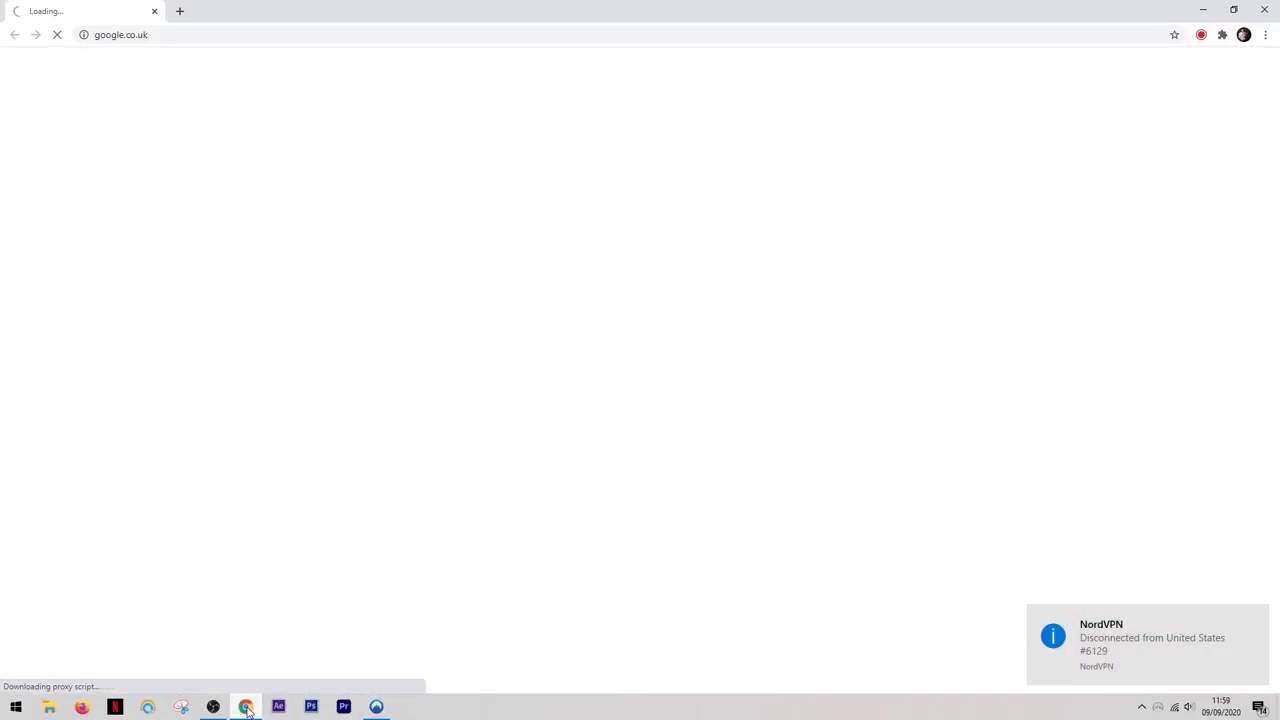
# Go to netflix.com, search for 'the office' while unprotected, then close Chrome.
pyautogui.click(423, 37)
pyautogui.write('n')
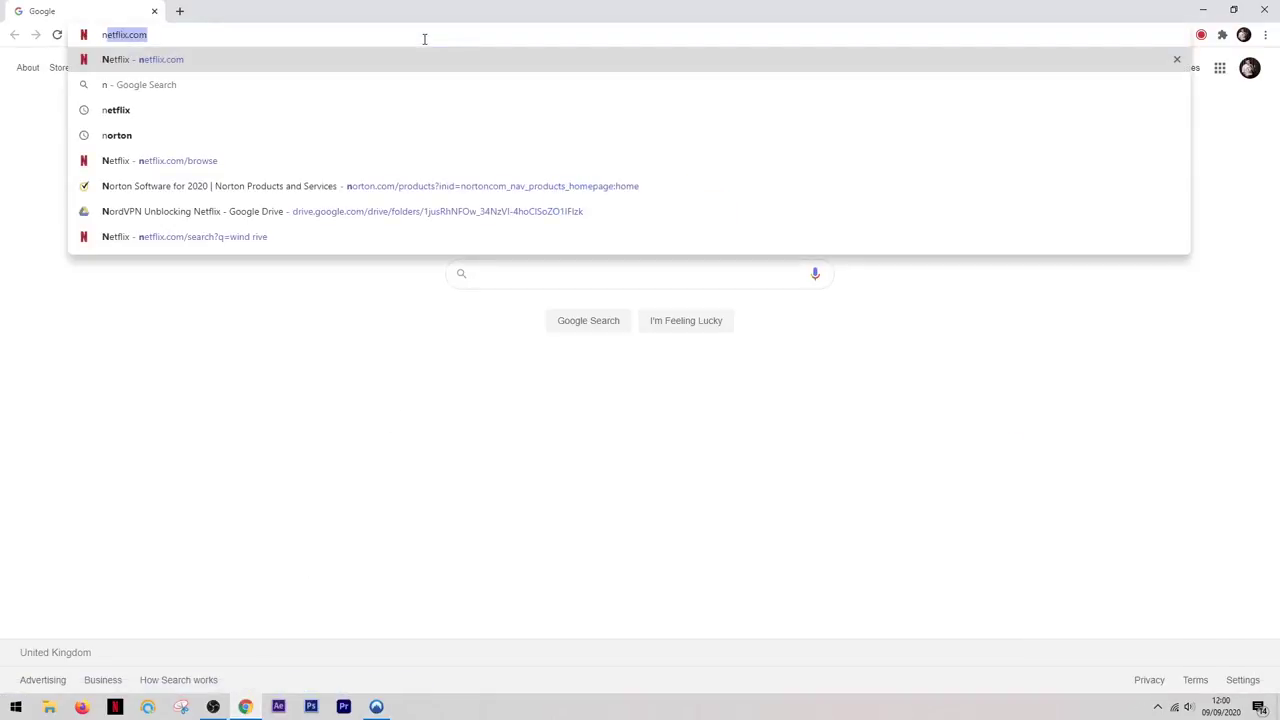
pyautogui.press('Return')
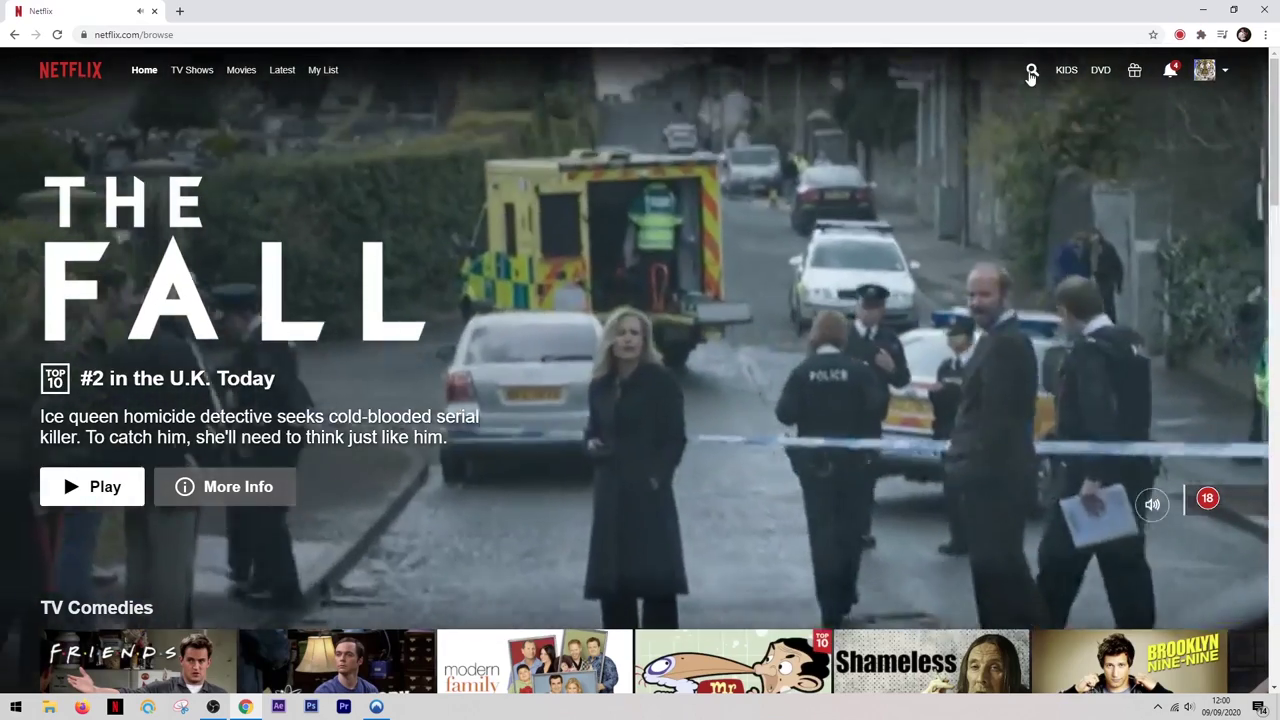
pyautogui.click(1031, 72)
pyautogui.write('the o')
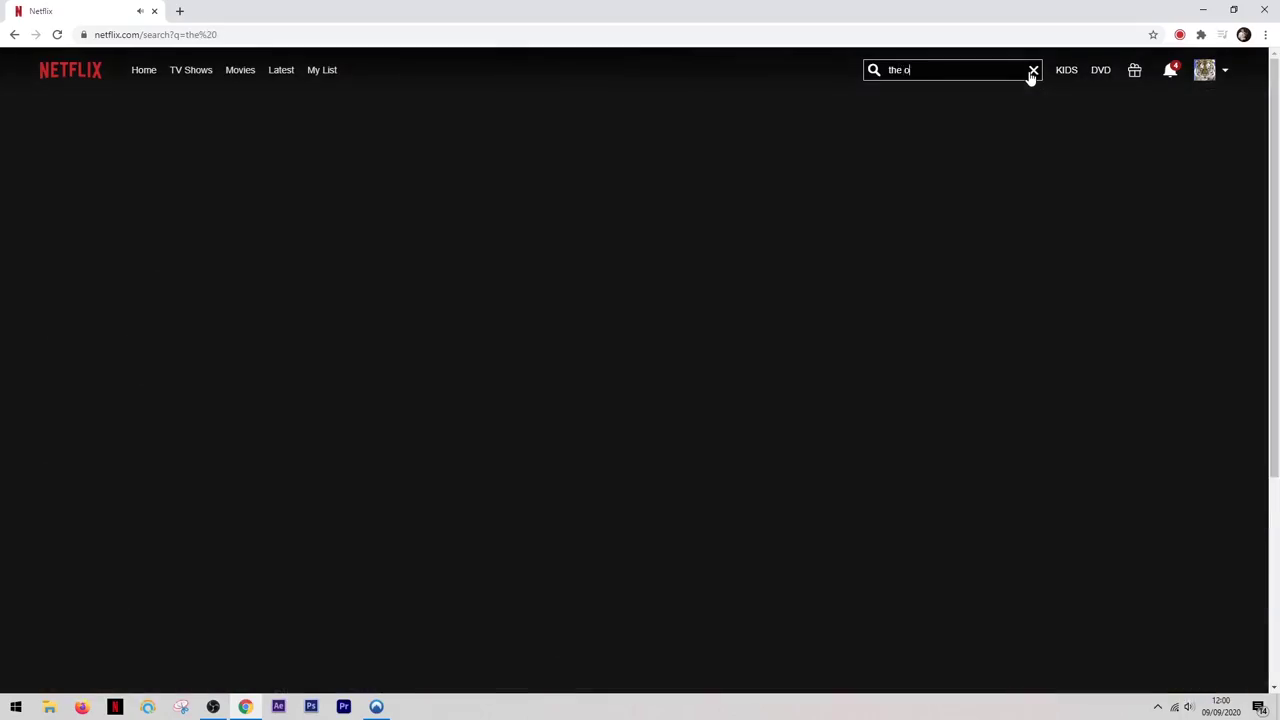
pyautogui.write('ffice')
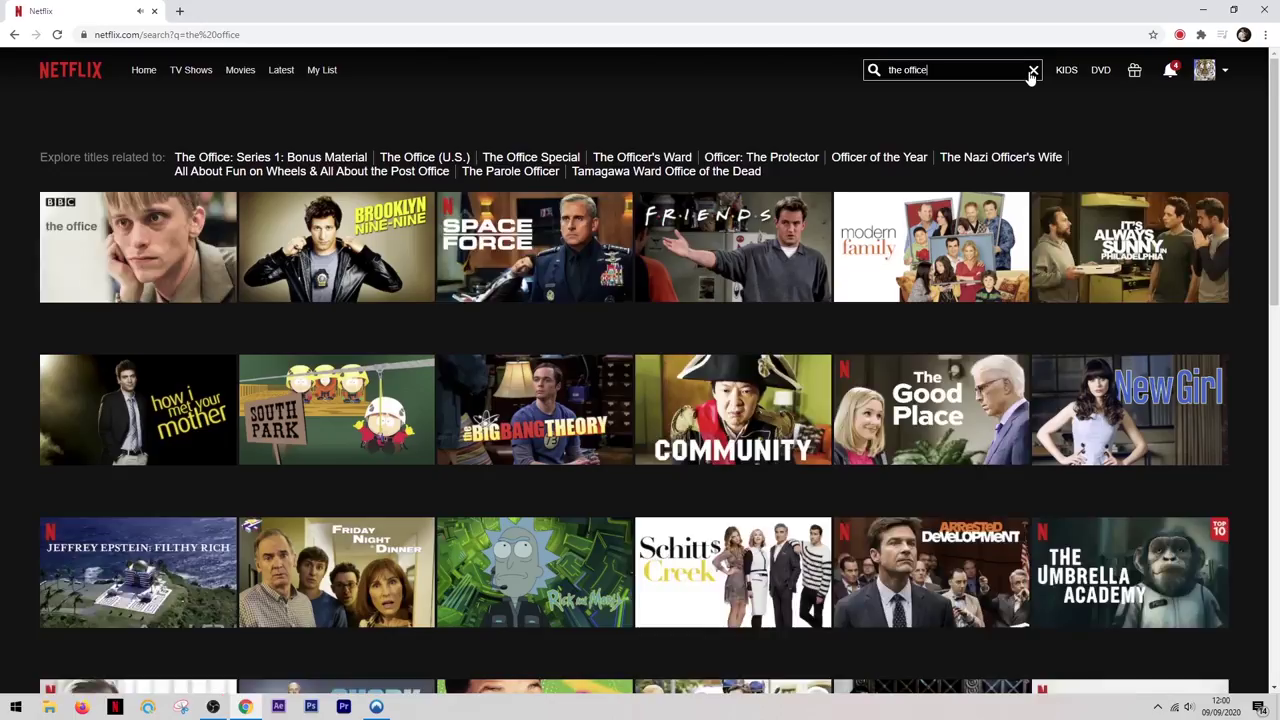
pyautogui.moveTo(183, 230)
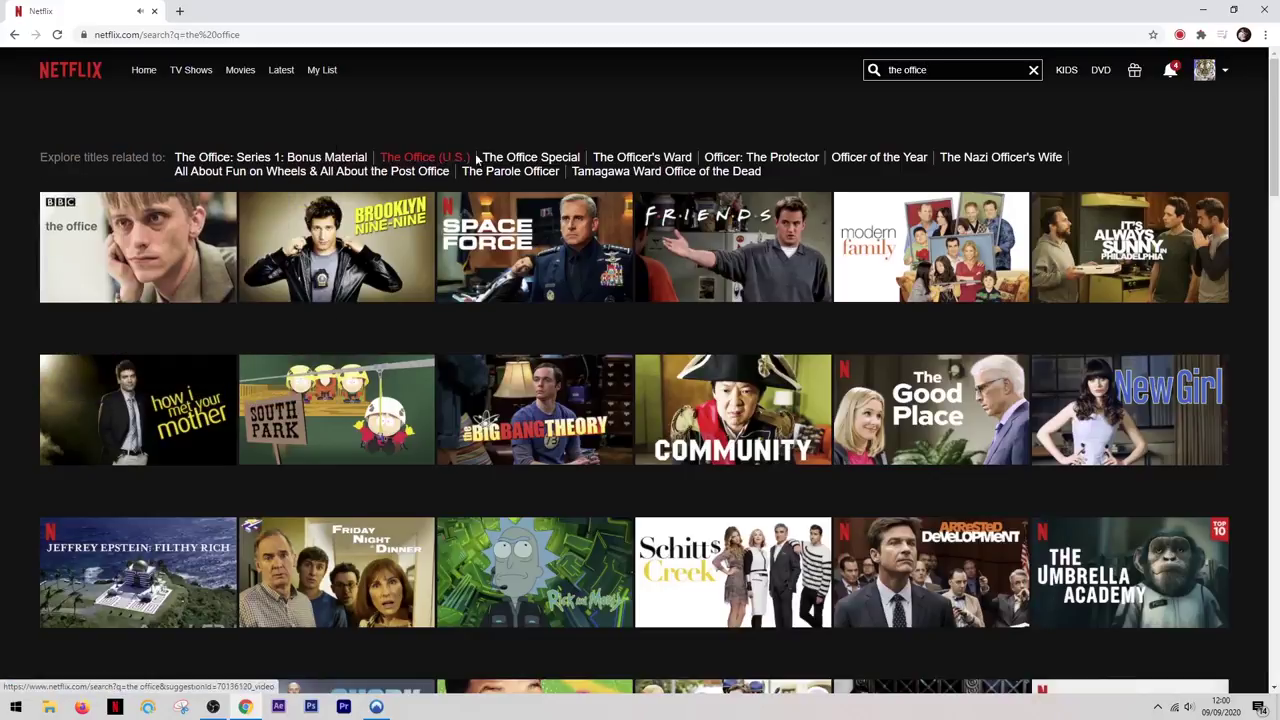
pyautogui.click(1264, 12)
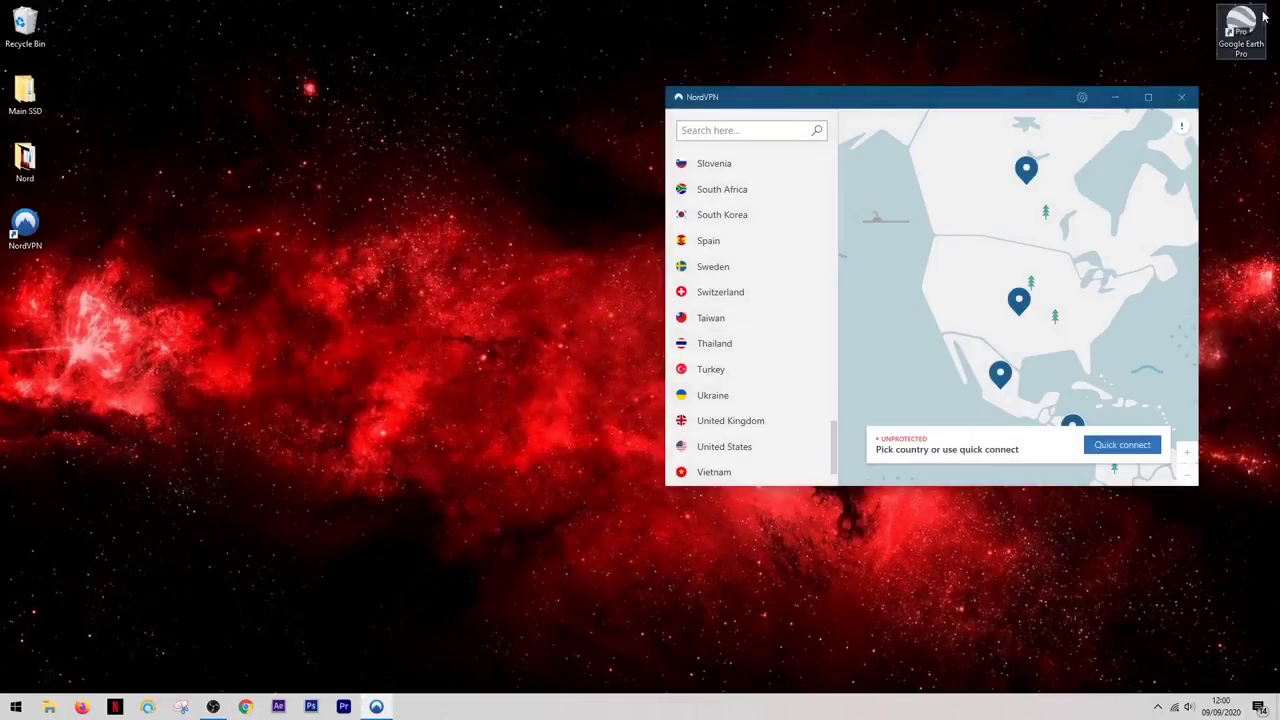
# Connect to United States #6614 and bring up Chrome.
pyautogui.click(742, 452)
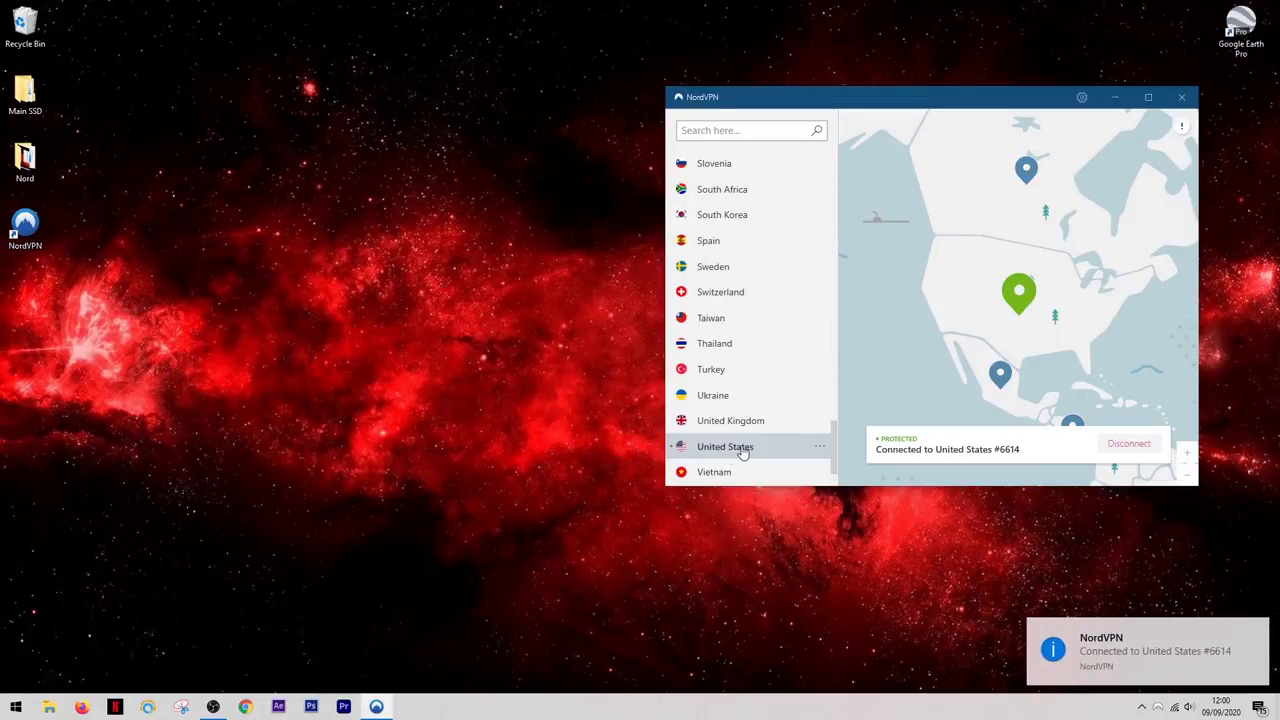
pyautogui.click(245, 706)
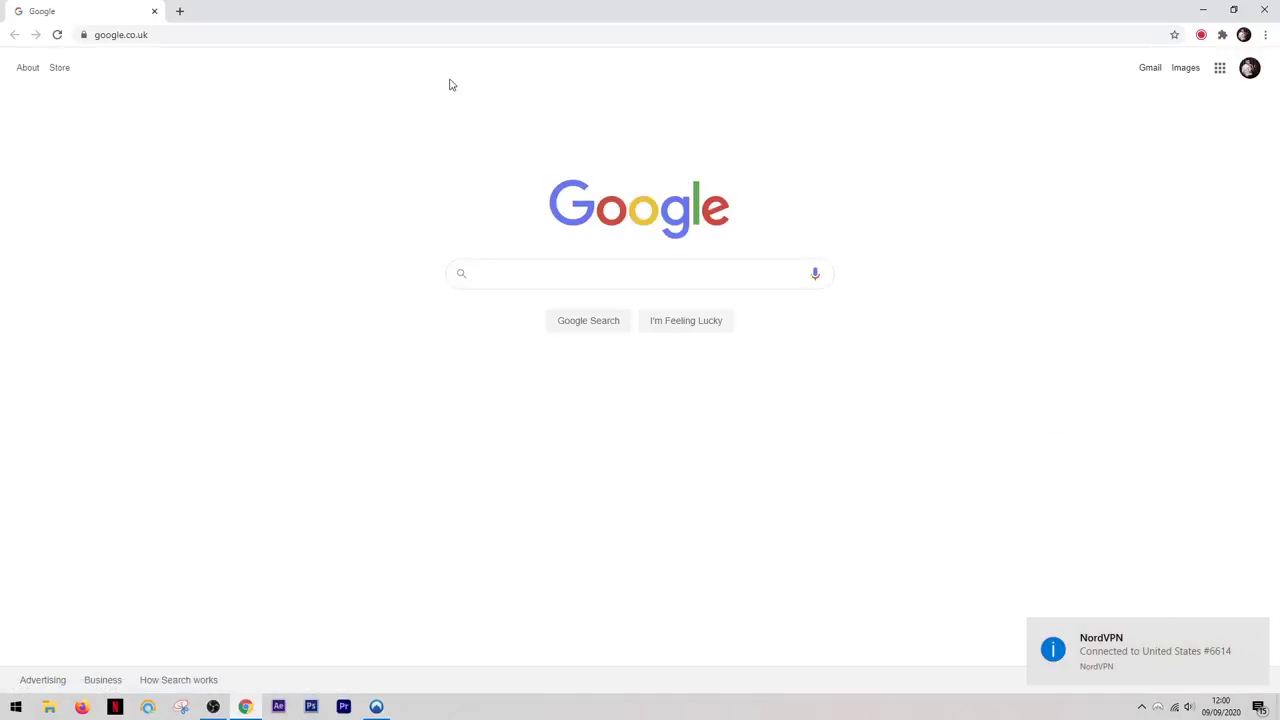
# Load netflix.com/browse through the US server, showing The Flash.
pyautogui.click(456, 37)
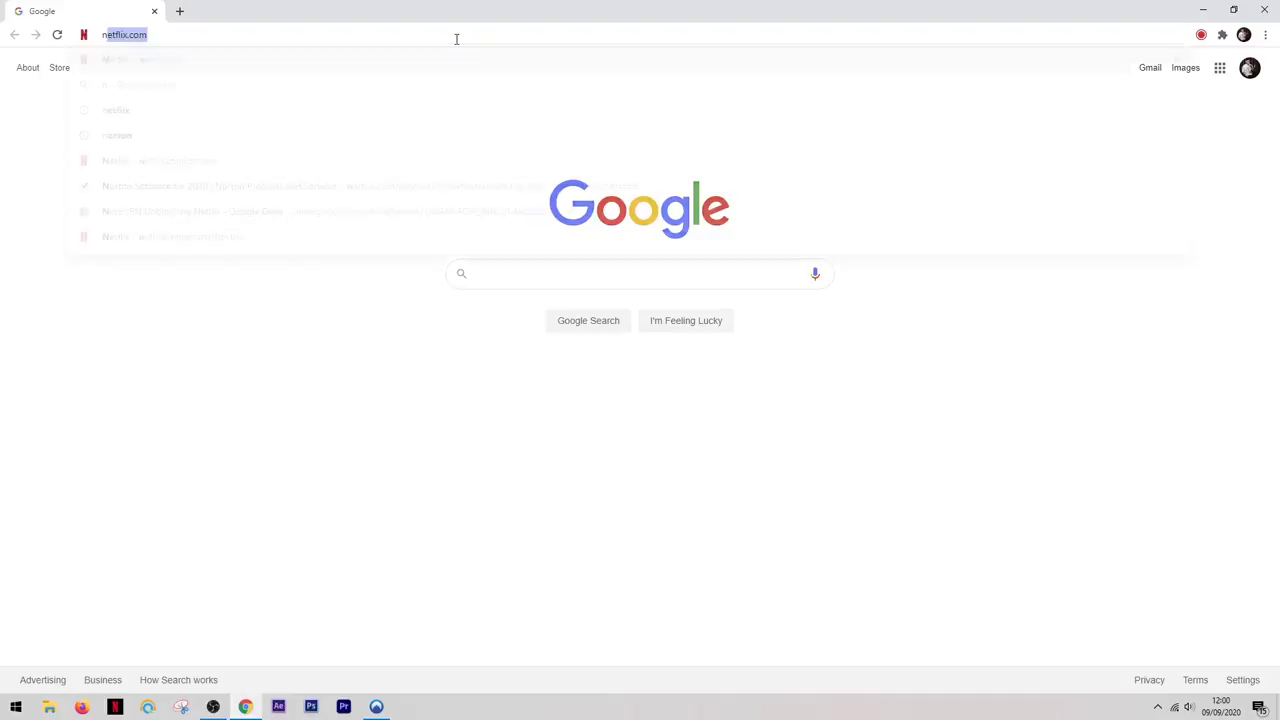
pyautogui.write('n')
pyautogui.press('Return')
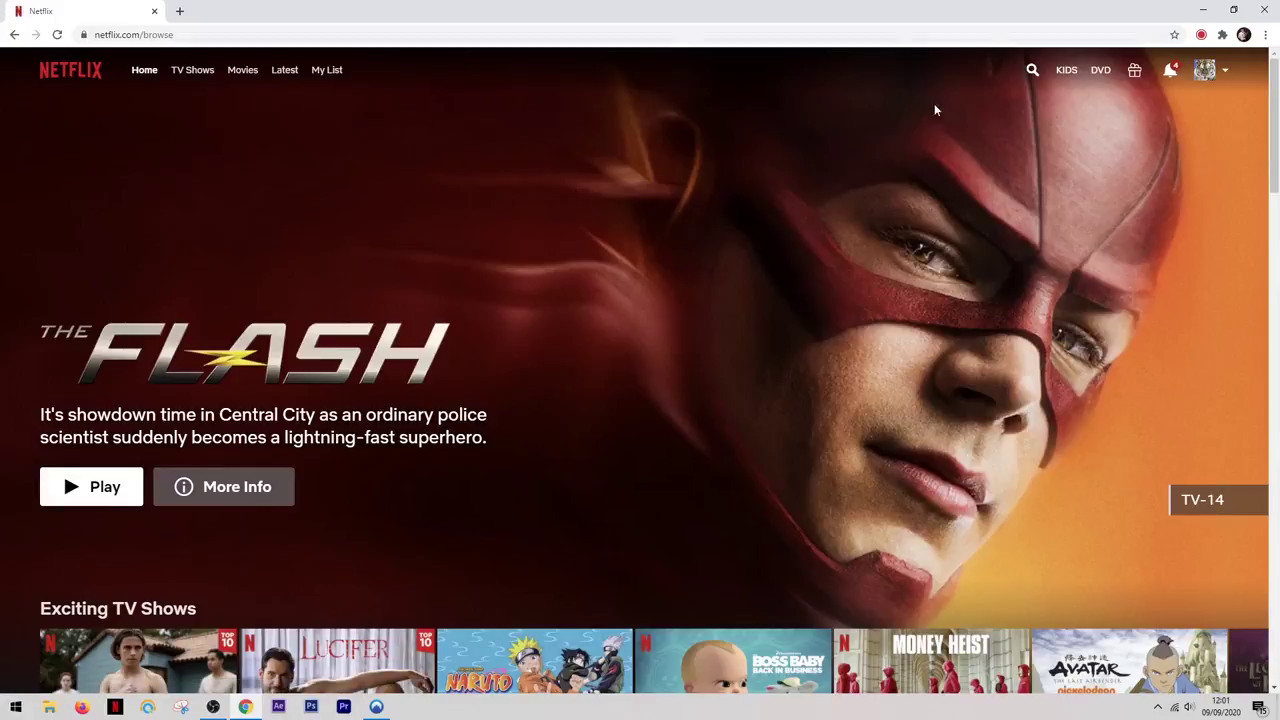
# Search Netflix for 'the office', getting the NBC US series first, then close Chrome.
pyautogui.click(1031, 72)
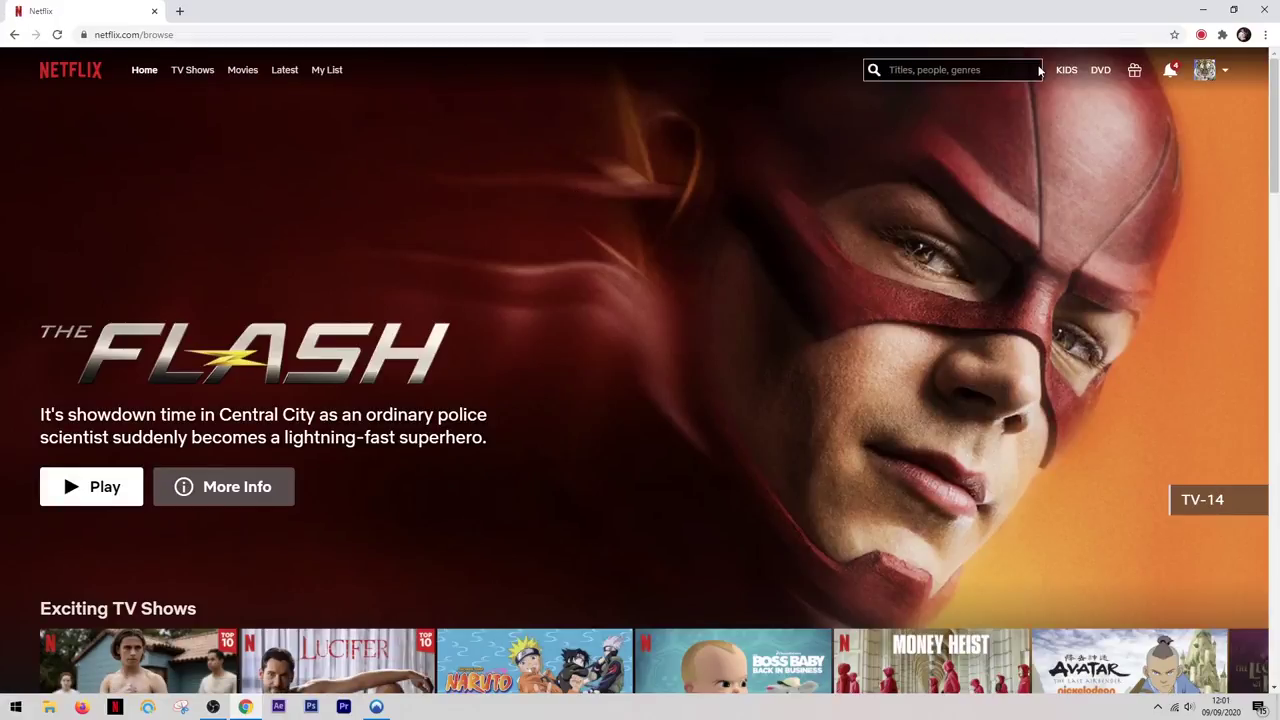
pyautogui.write('th')
pyautogui.write('e offic')
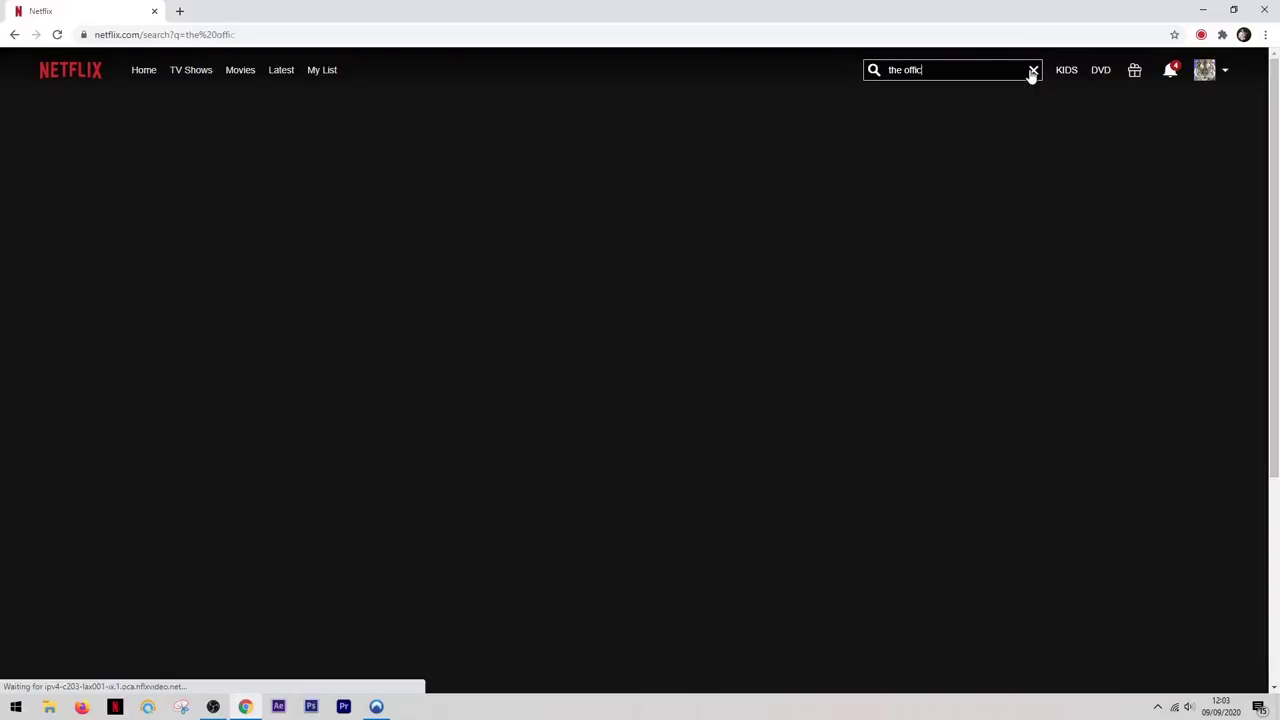
pyautogui.write('e')
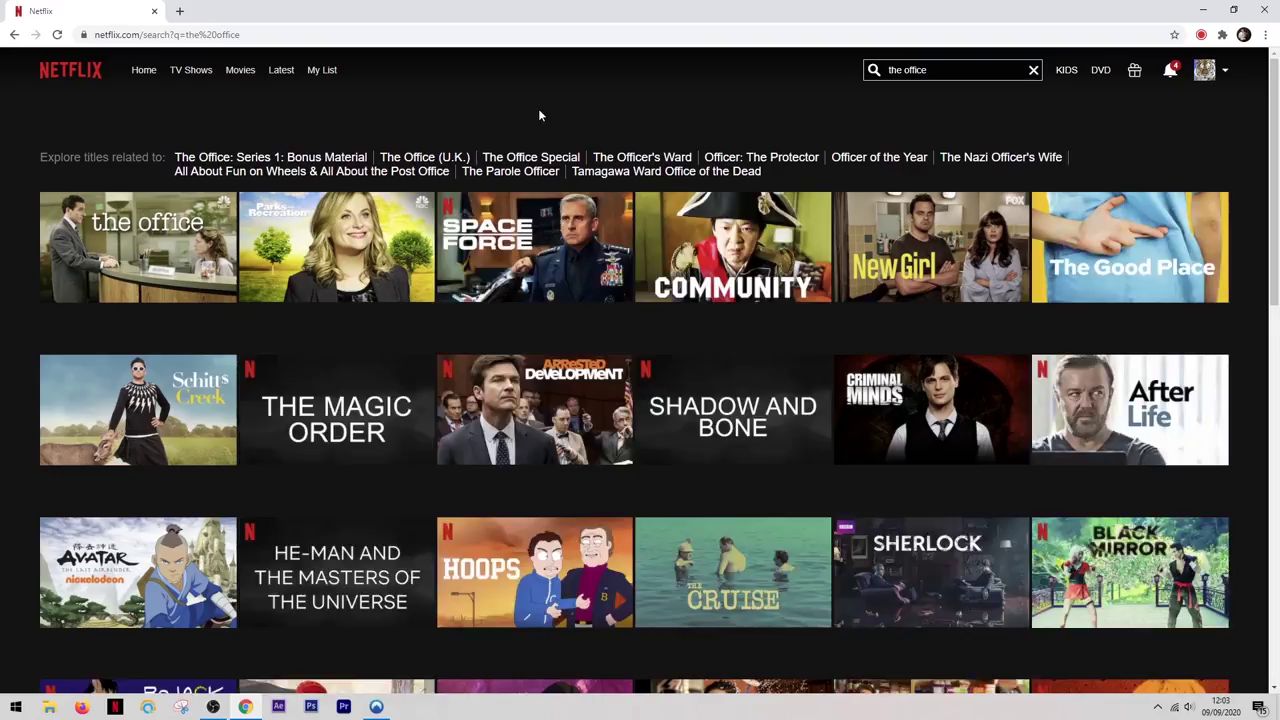
pyautogui.moveTo(150, 210)
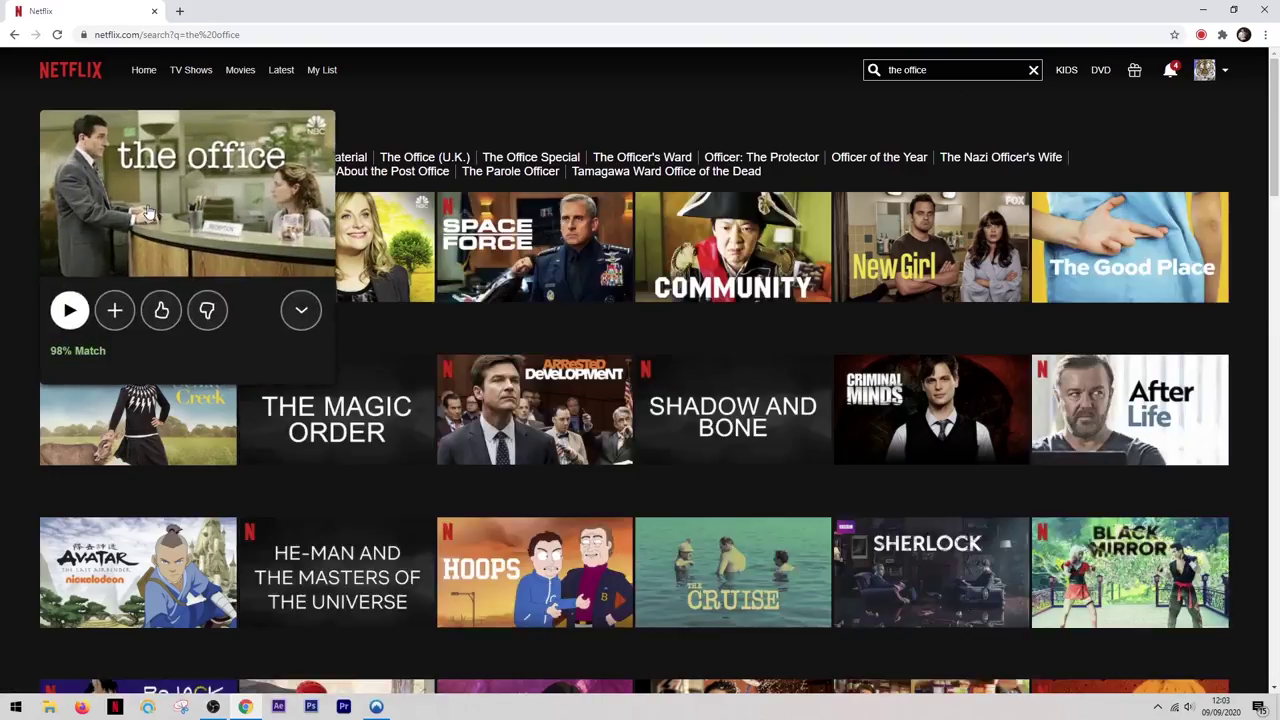
pyautogui.click(1263, 12)
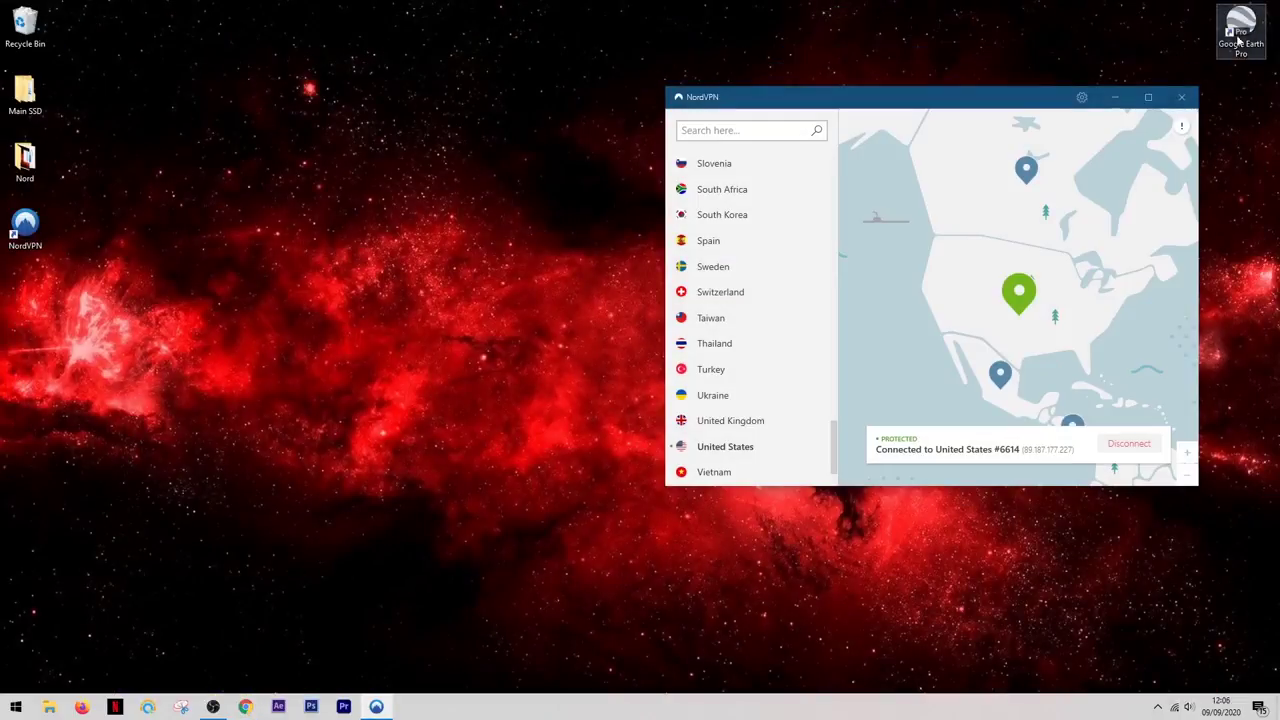
# Connect to the fastest P2P specialty server, United Kingdom #2045.
pyautogui.moveTo(836, 440); pyautogui.dragTo(855, 220)
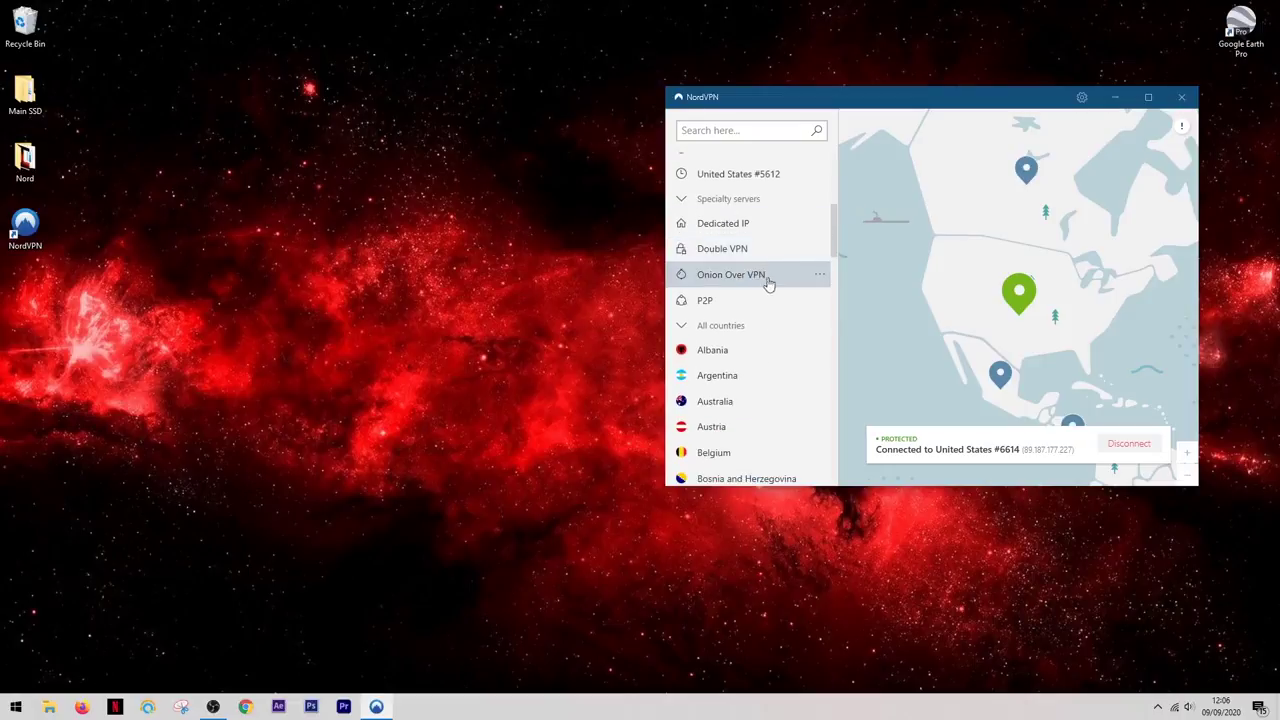
pyautogui.click(822, 302)
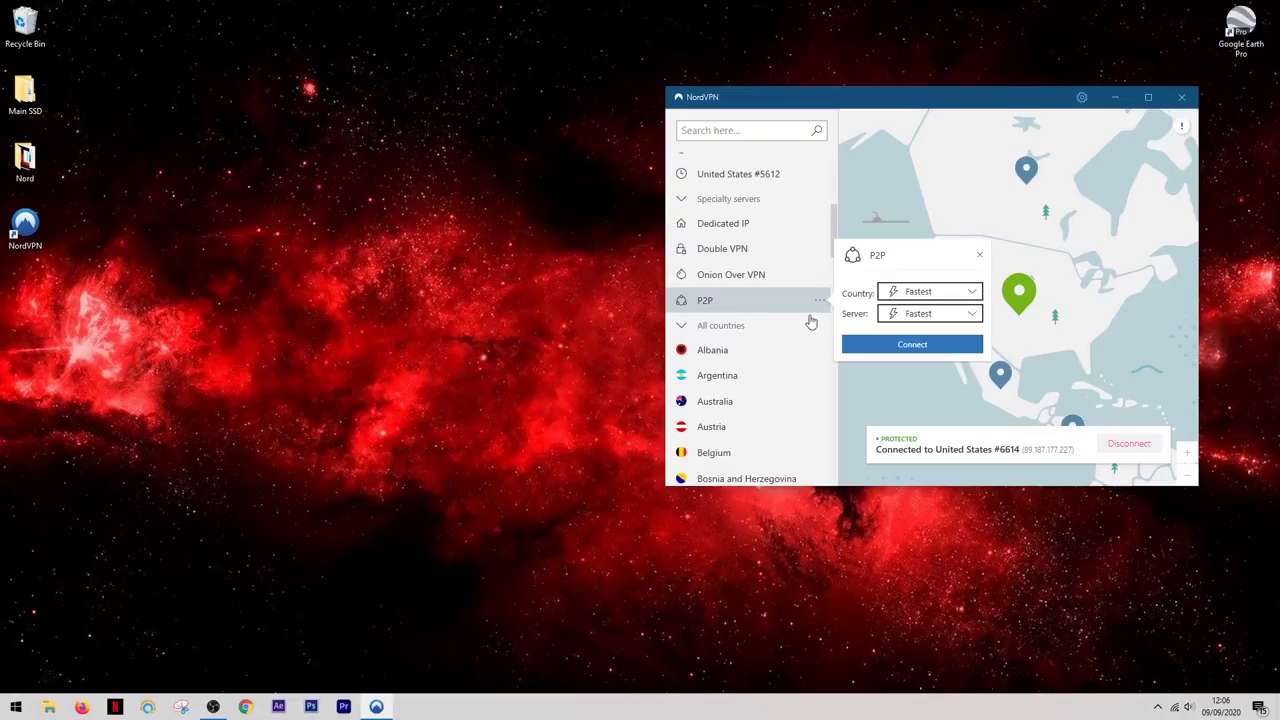
pyautogui.click(877, 346)
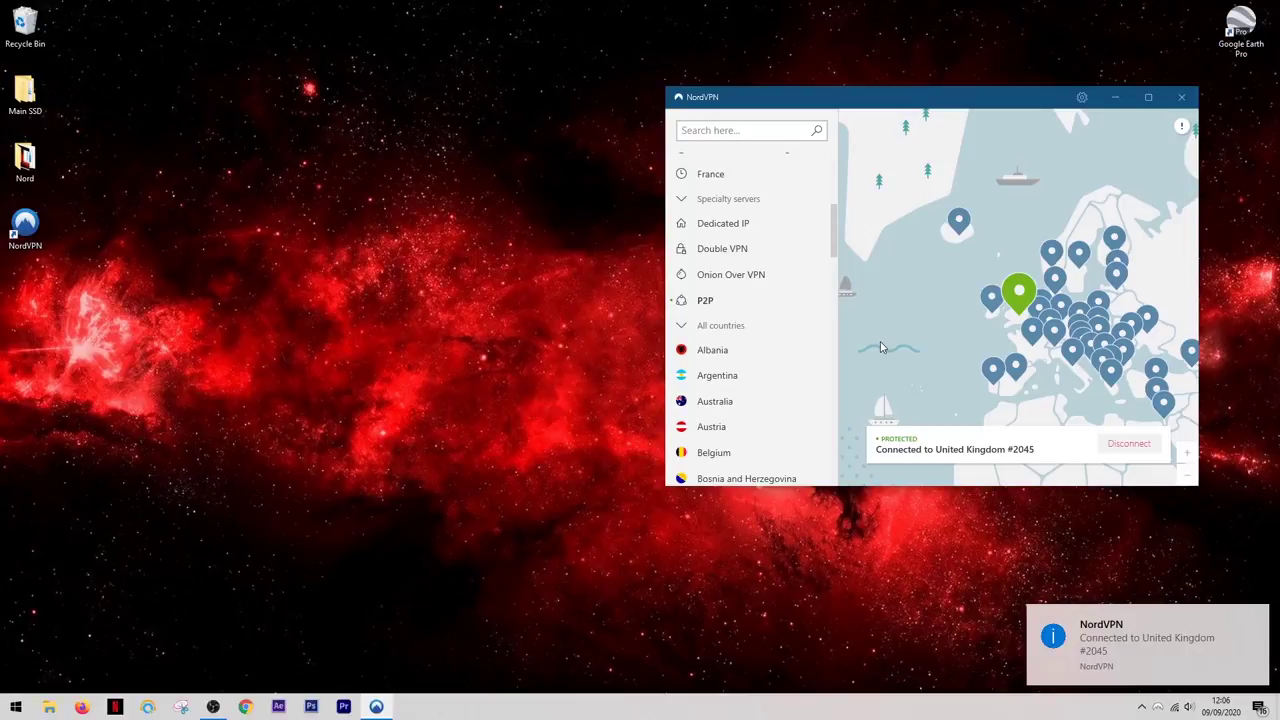
pyautogui.click(16, 706)
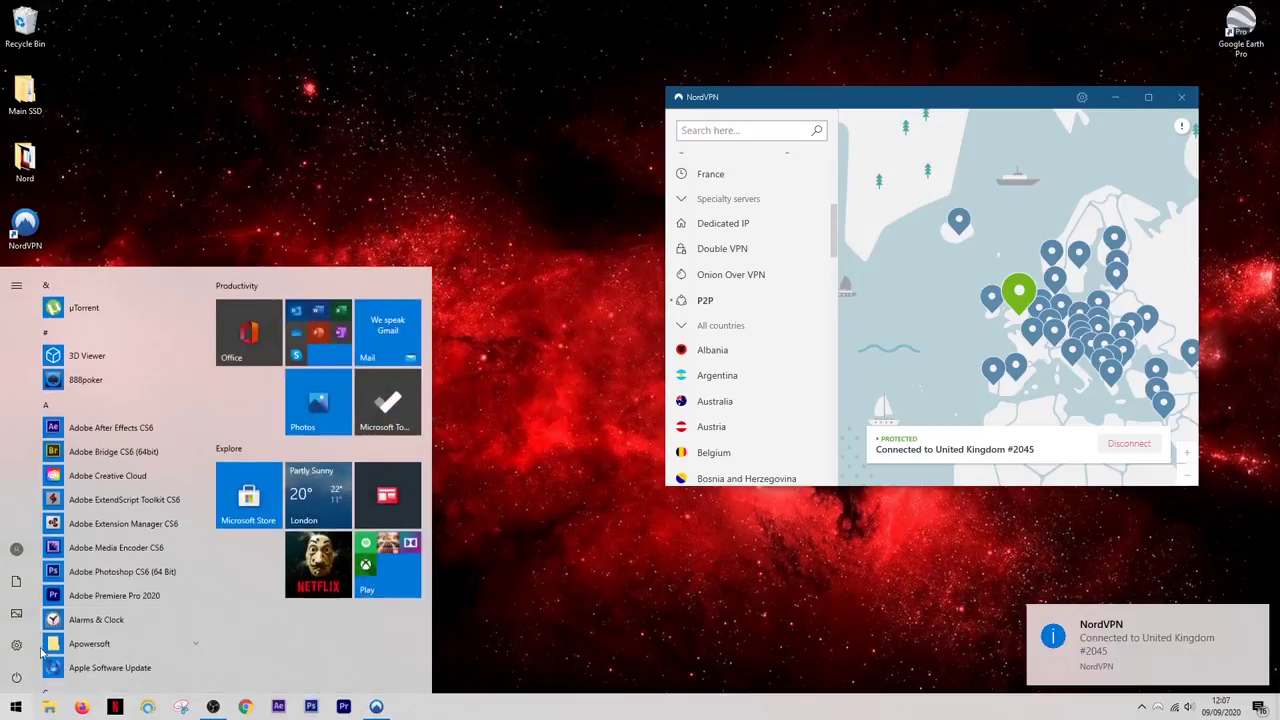
pyautogui.click(109, 310)
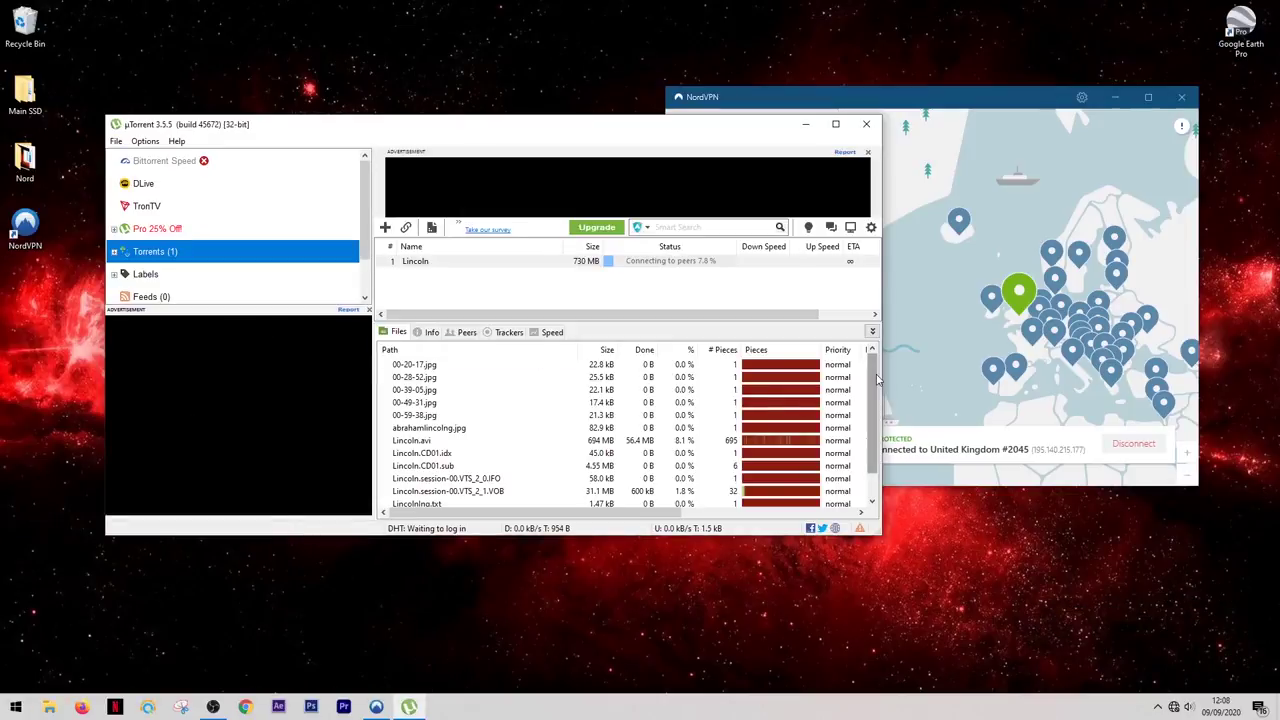
pyautogui.scroll(-1, 872, 420)
pyautogui.doubleClick(448, 262)
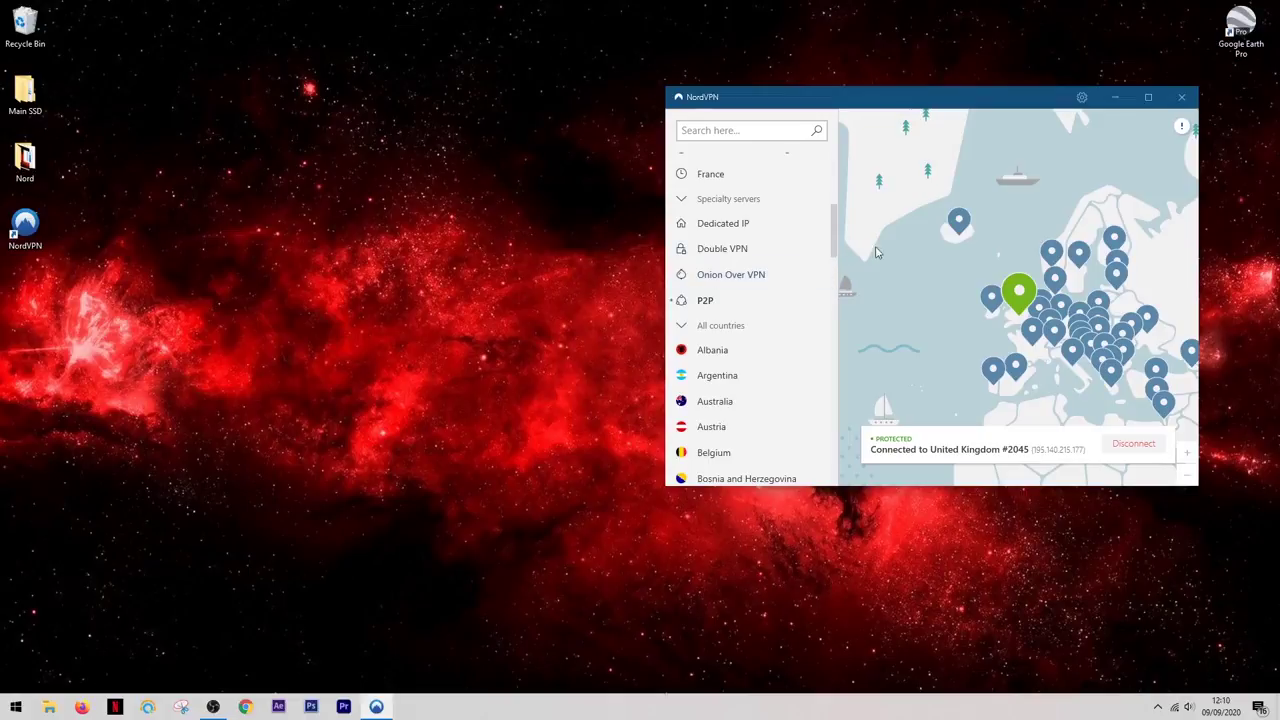
pyautogui.click(1082, 99)
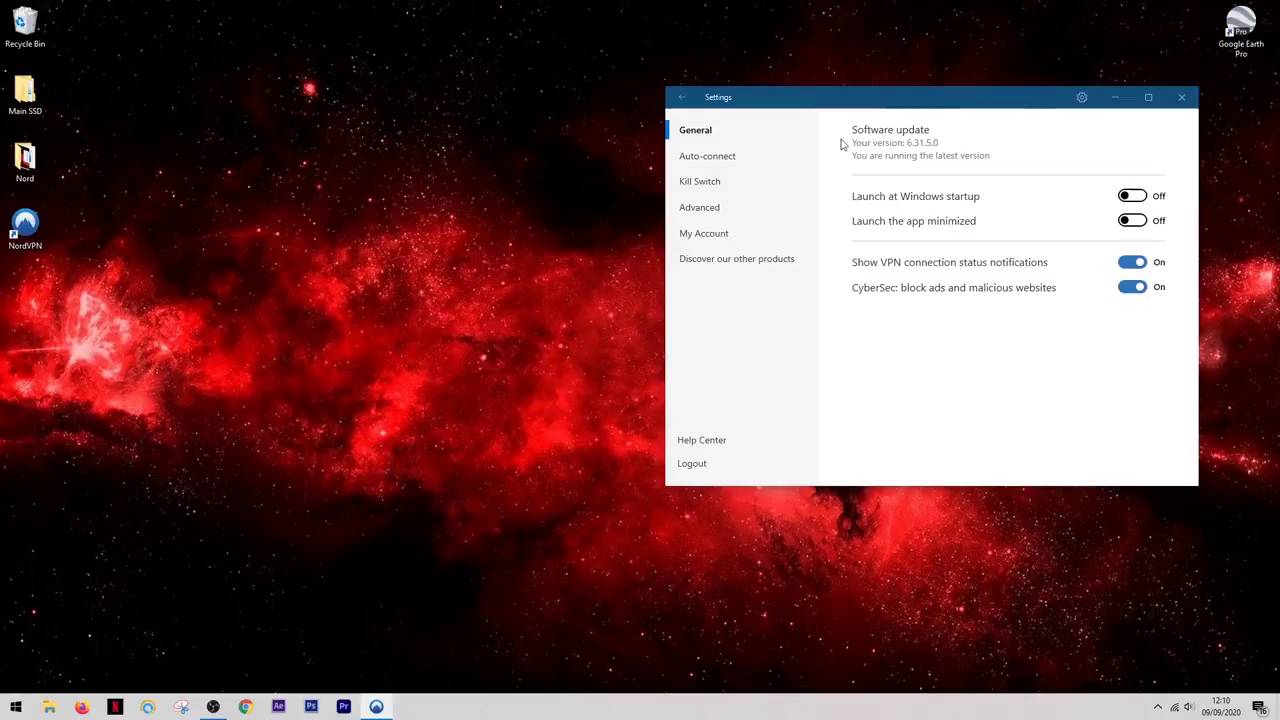
# Enable the Internet Kill Switch in Kill Switch settings and confirm the warning.
pyautogui.click(724, 188)
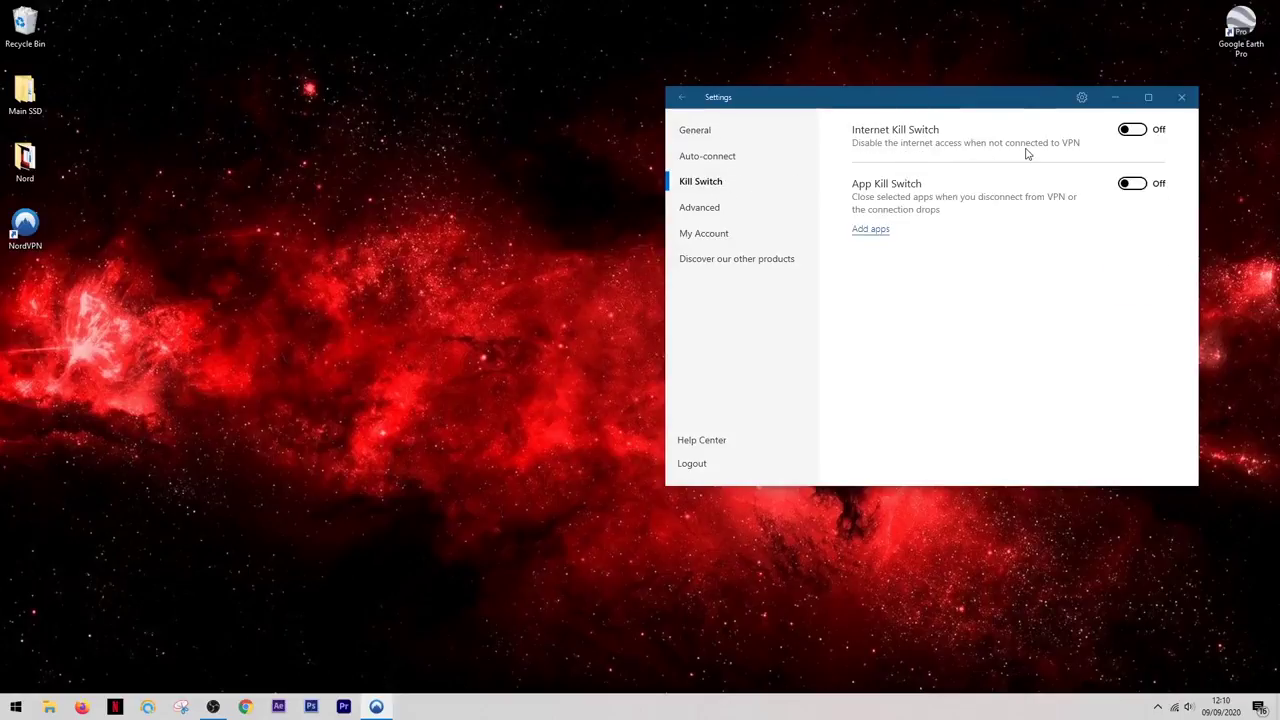
pyautogui.click(1141, 135)
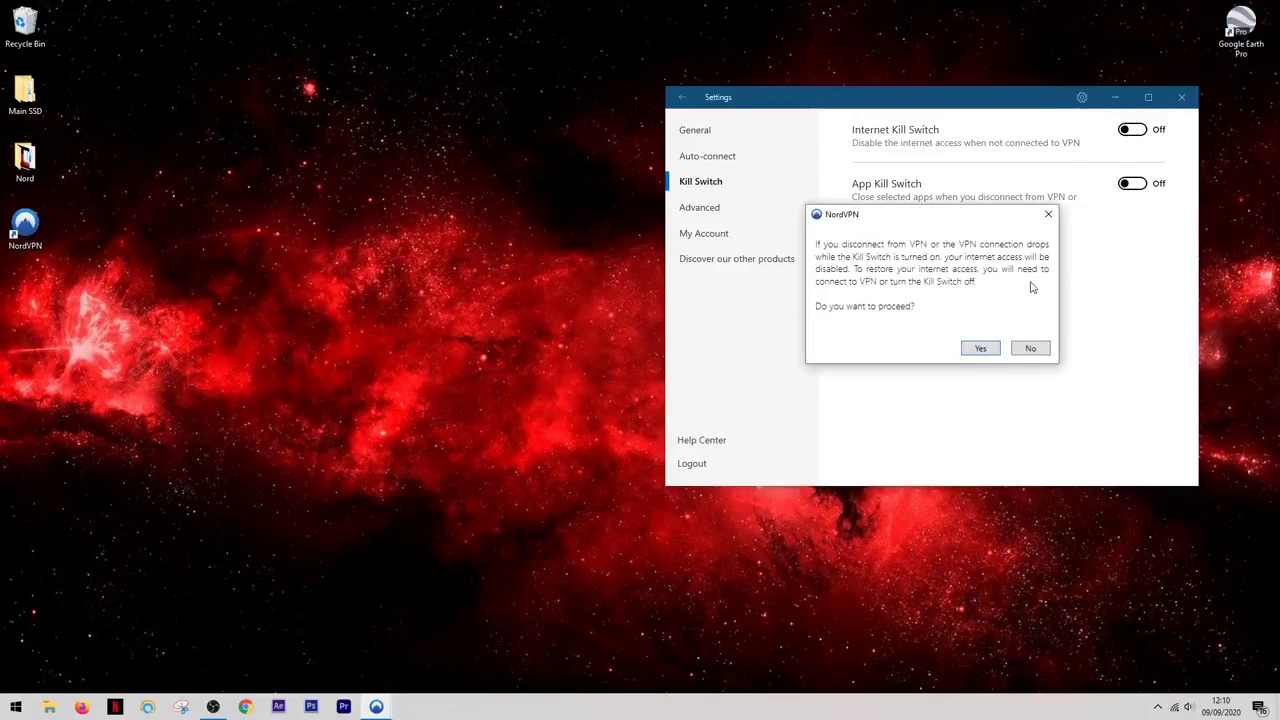
pyautogui.click(980, 348)
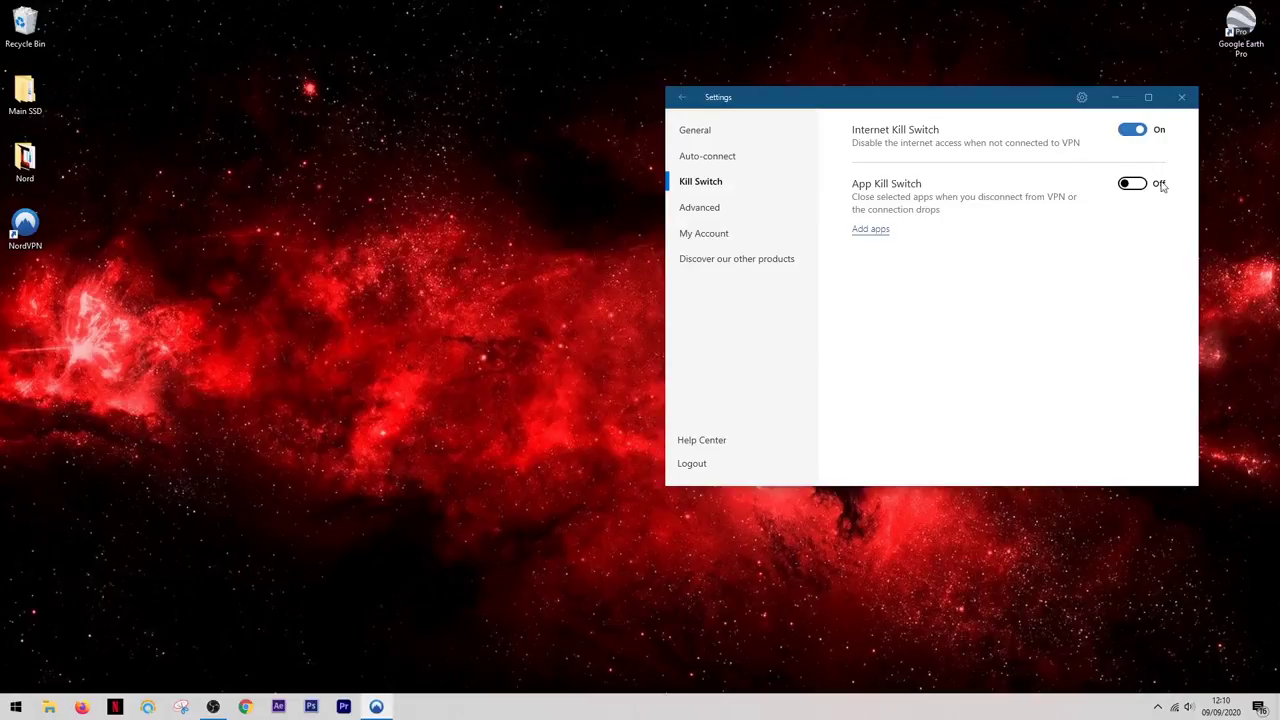
# Add µTorrent to the App Kill Switch app list.
pyautogui.click(877, 231)
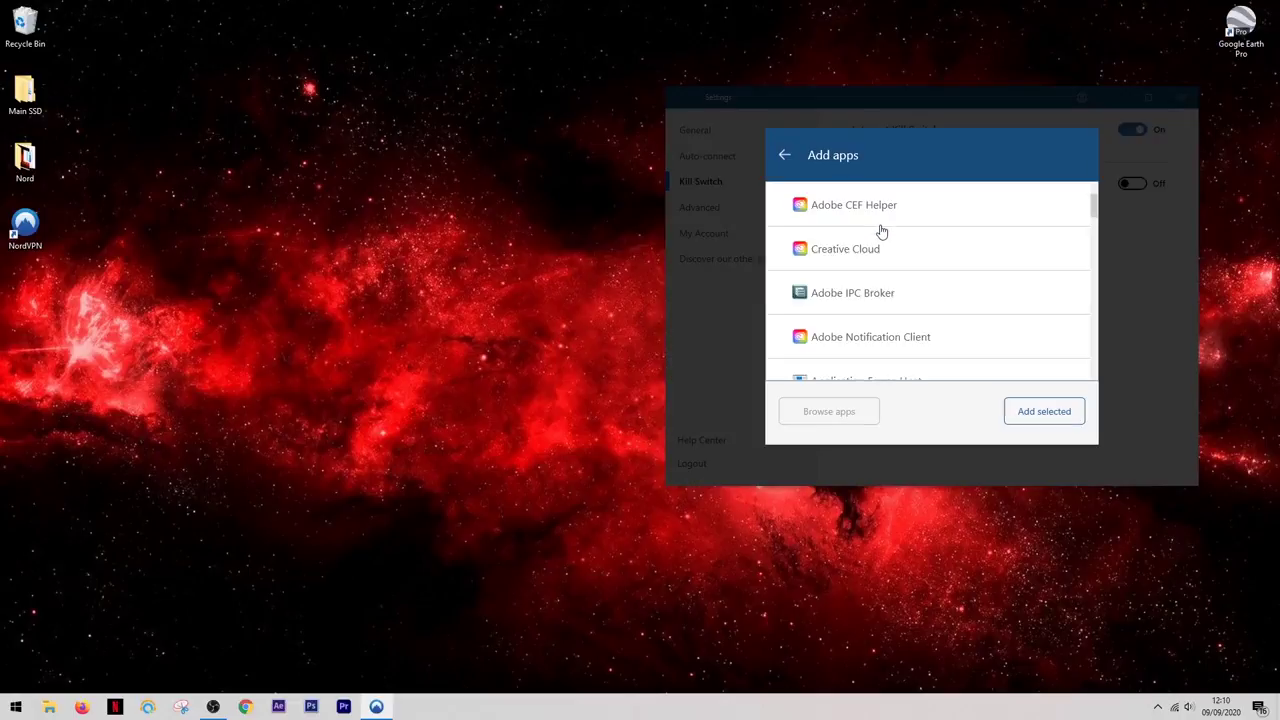
pyautogui.scroll(-20, 920, 249)
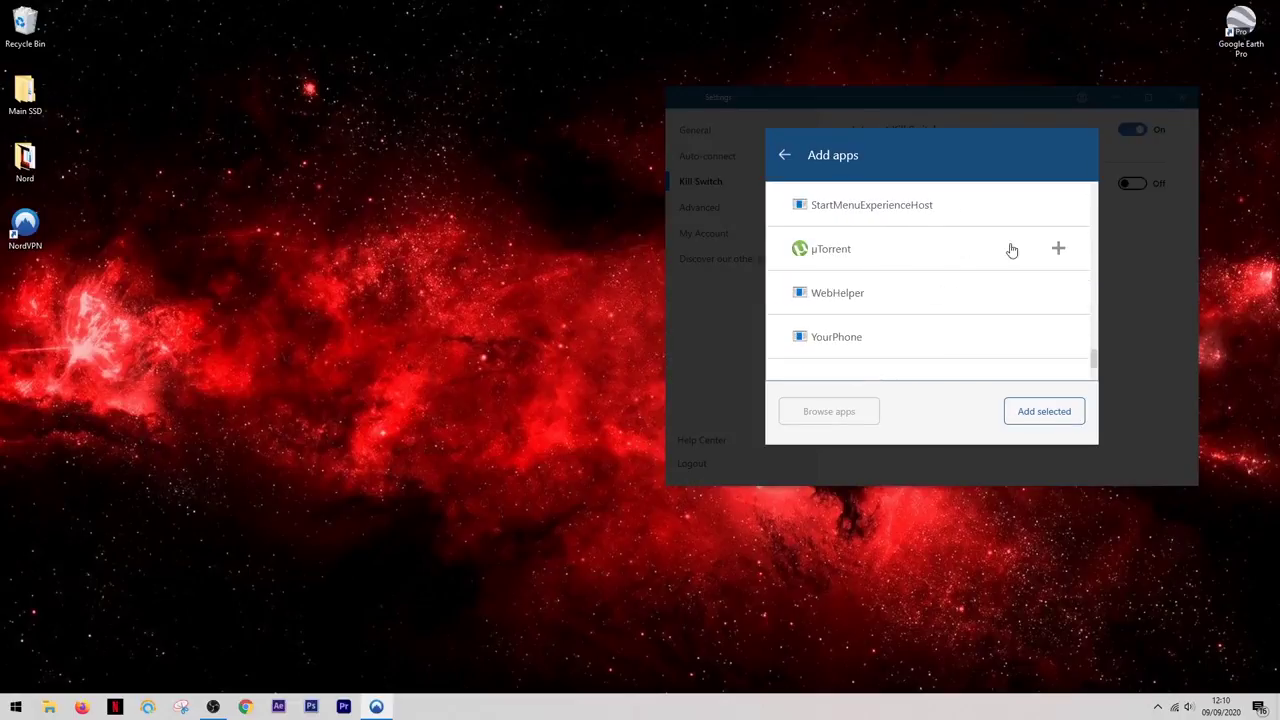
pyautogui.click(1059, 249)
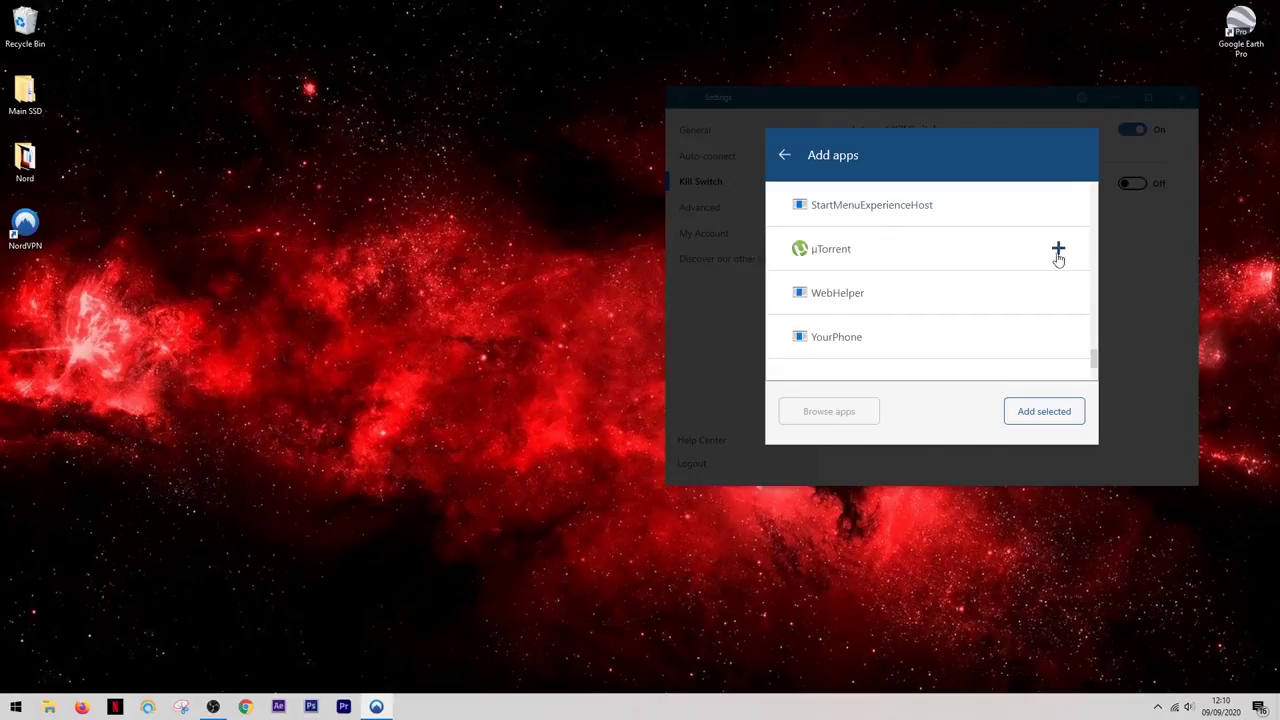
pyautogui.click(1044, 410)
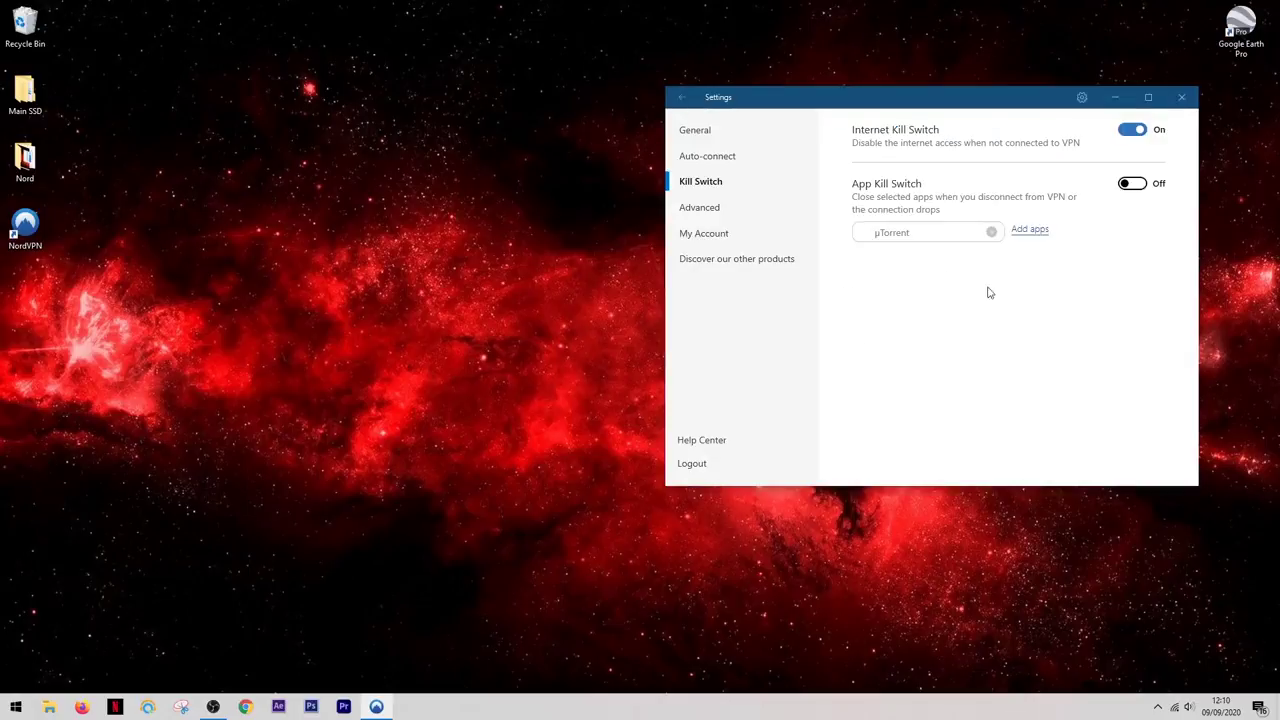
# Turn the App Kill Switch on and the Internet Kill Switch off, then view Auto-connect settings.
pyautogui.click(1128, 188)
pyautogui.click(1131, 133)
pyautogui.click(737, 160)
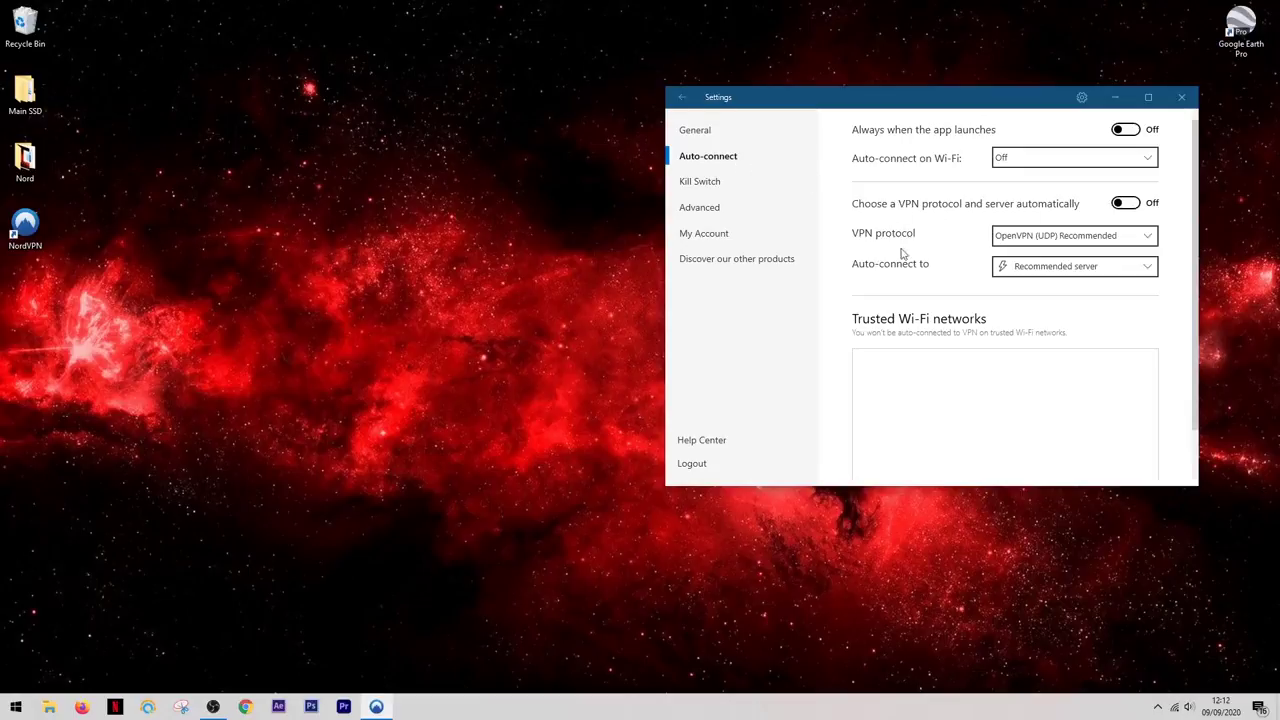
# Review the VPN protocol dropdown and leave it at OpenVPN (UDP) Recommended.
pyautogui.click(1153, 238)
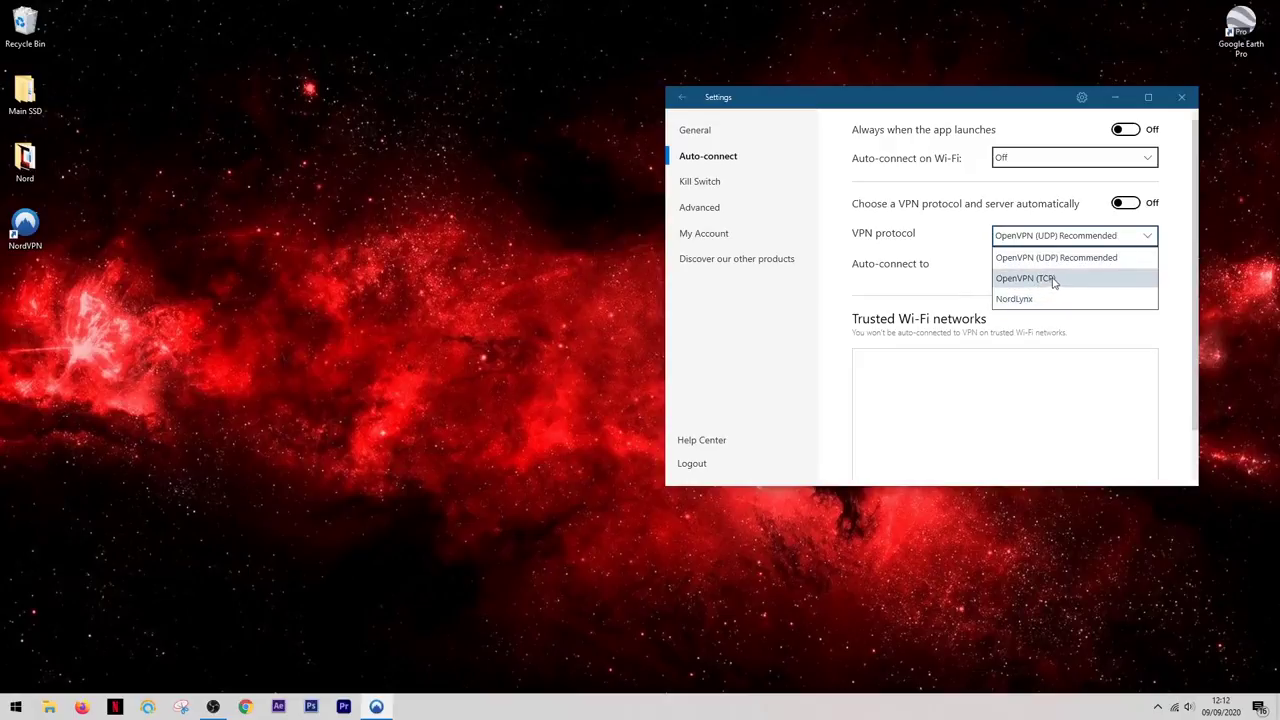
pyautogui.click(1153, 240)
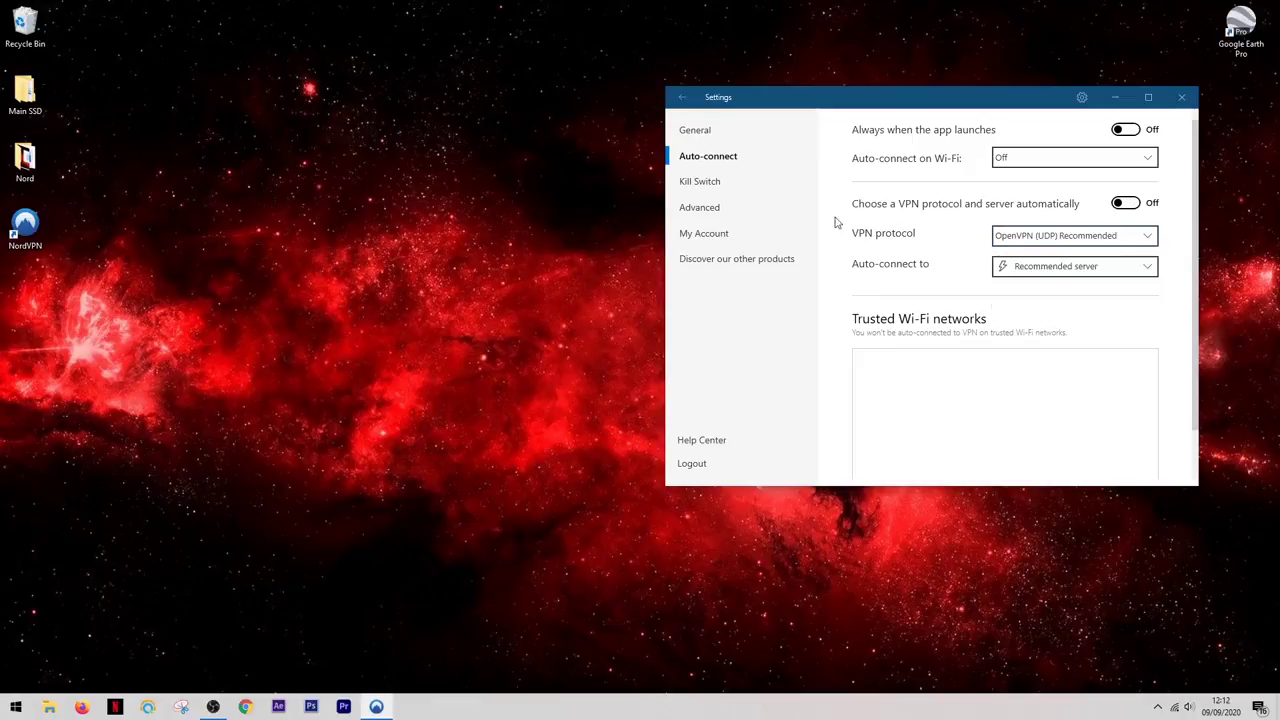
# Enable Obfuscated servers (OpenVPN) under Advanced settings and reconnect to an obfuscated server.
pyautogui.click(716, 212)
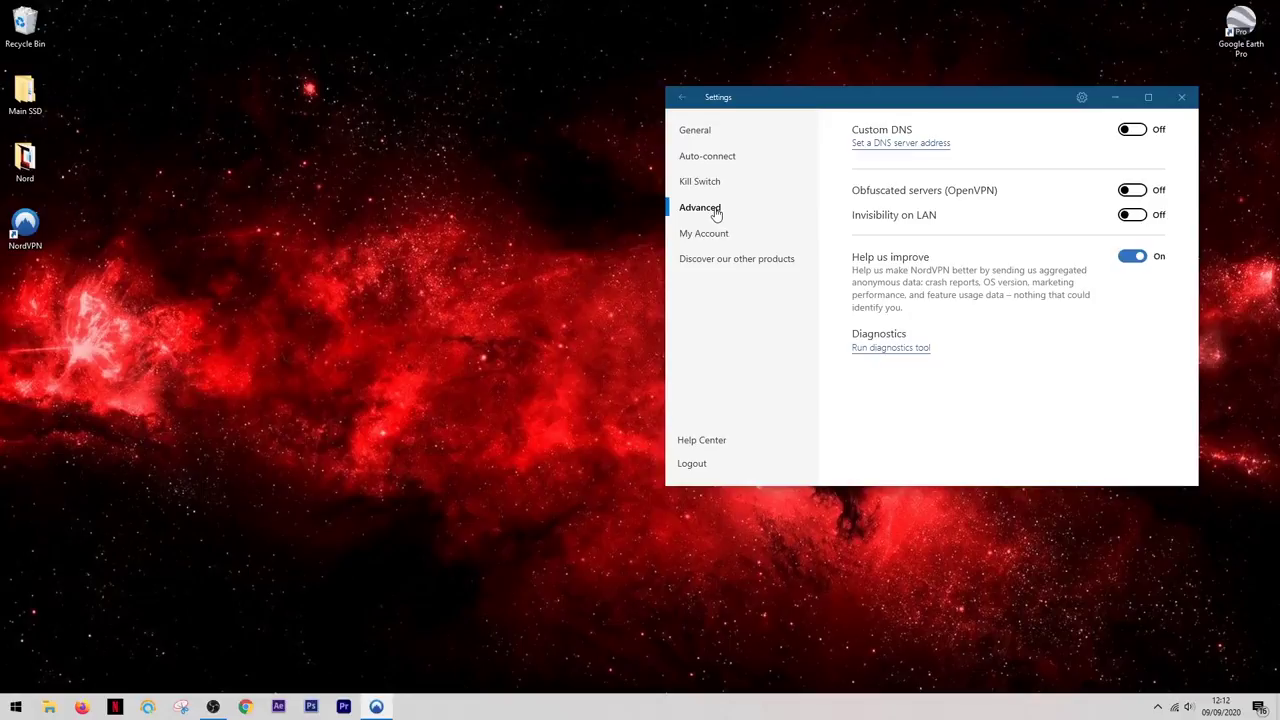
pyautogui.click(1133, 190)
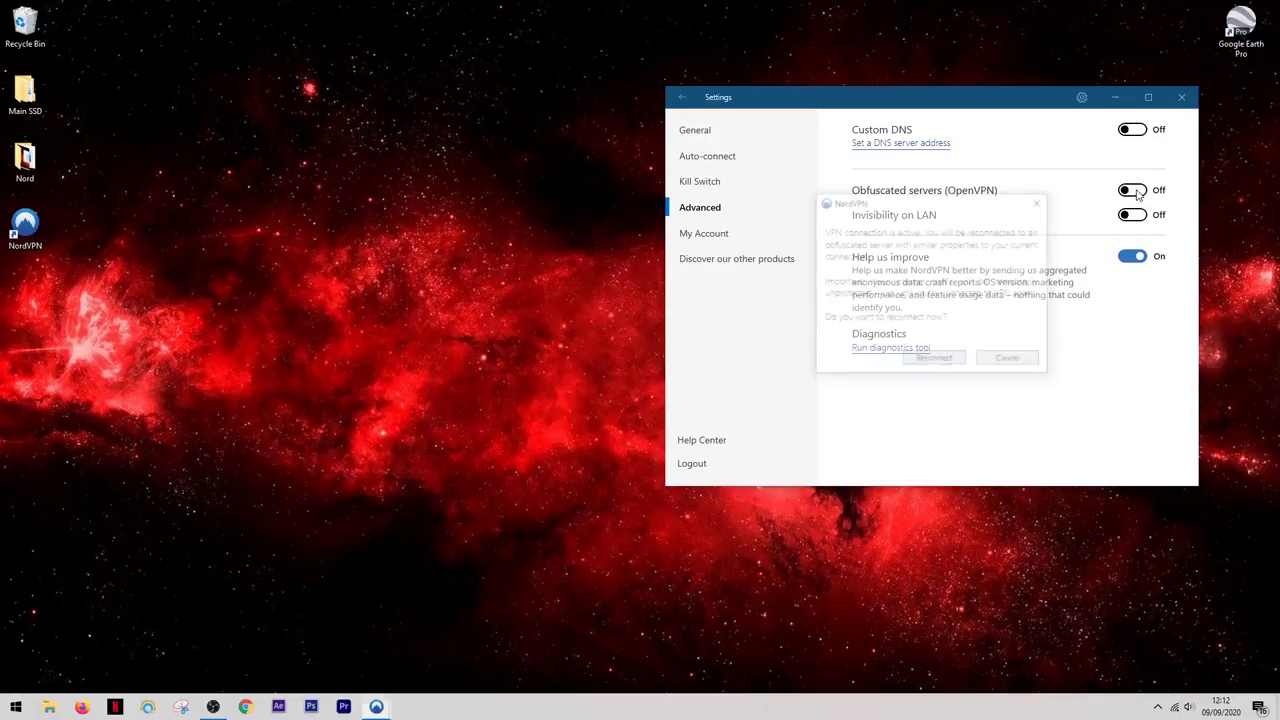
pyautogui.click(952, 361)
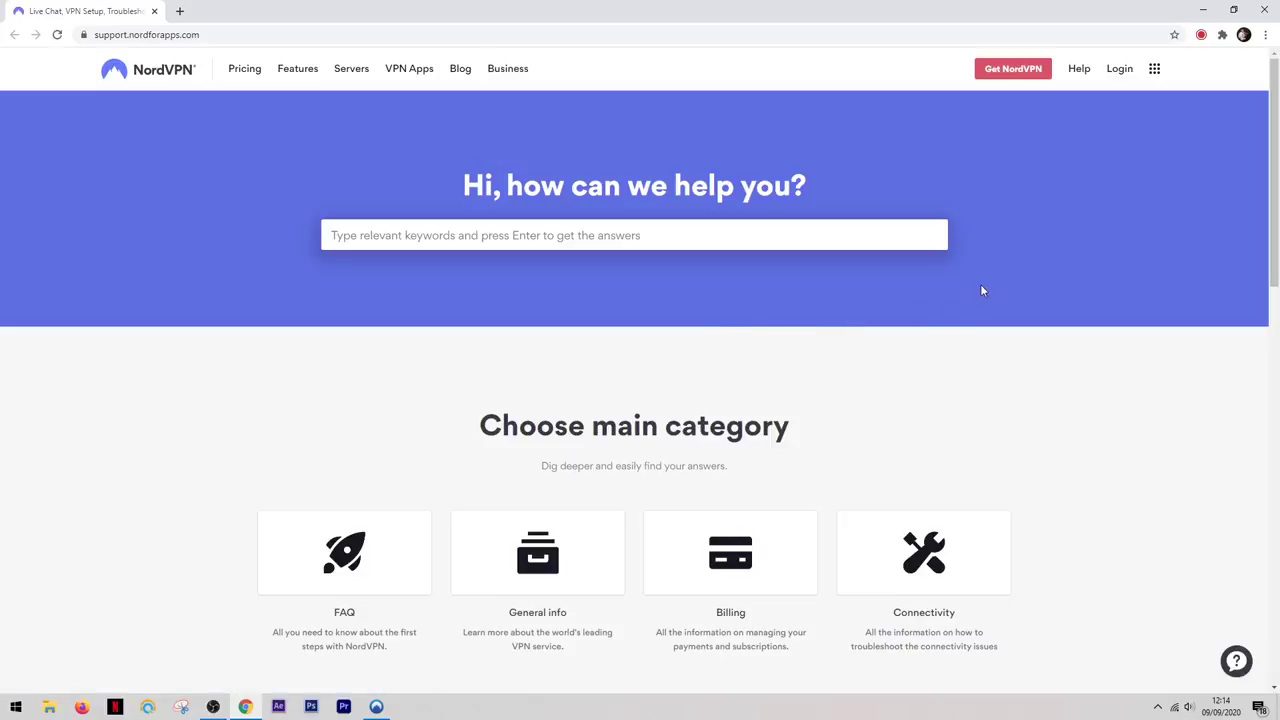
# Scroll the Help Center to its categories and start the NordVPN support chatbot.
pyautogui.scroll(-3, 982, 290)
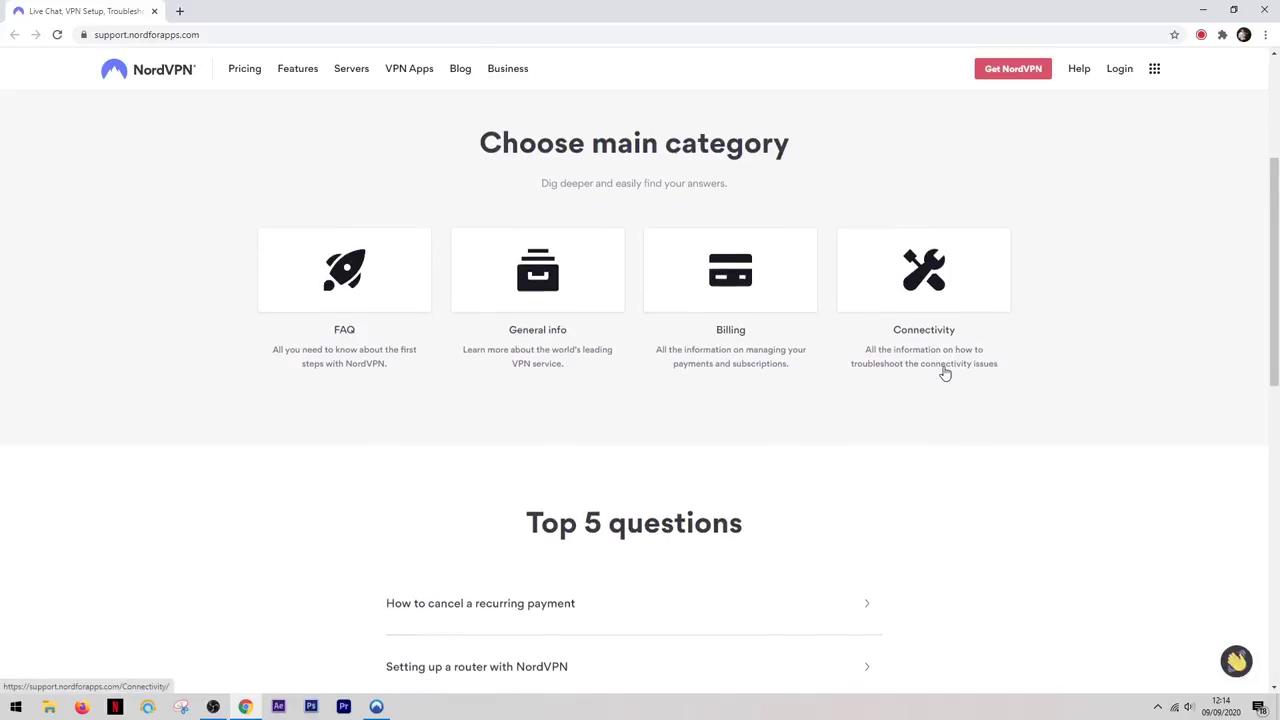
pyautogui.click(1236, 661)
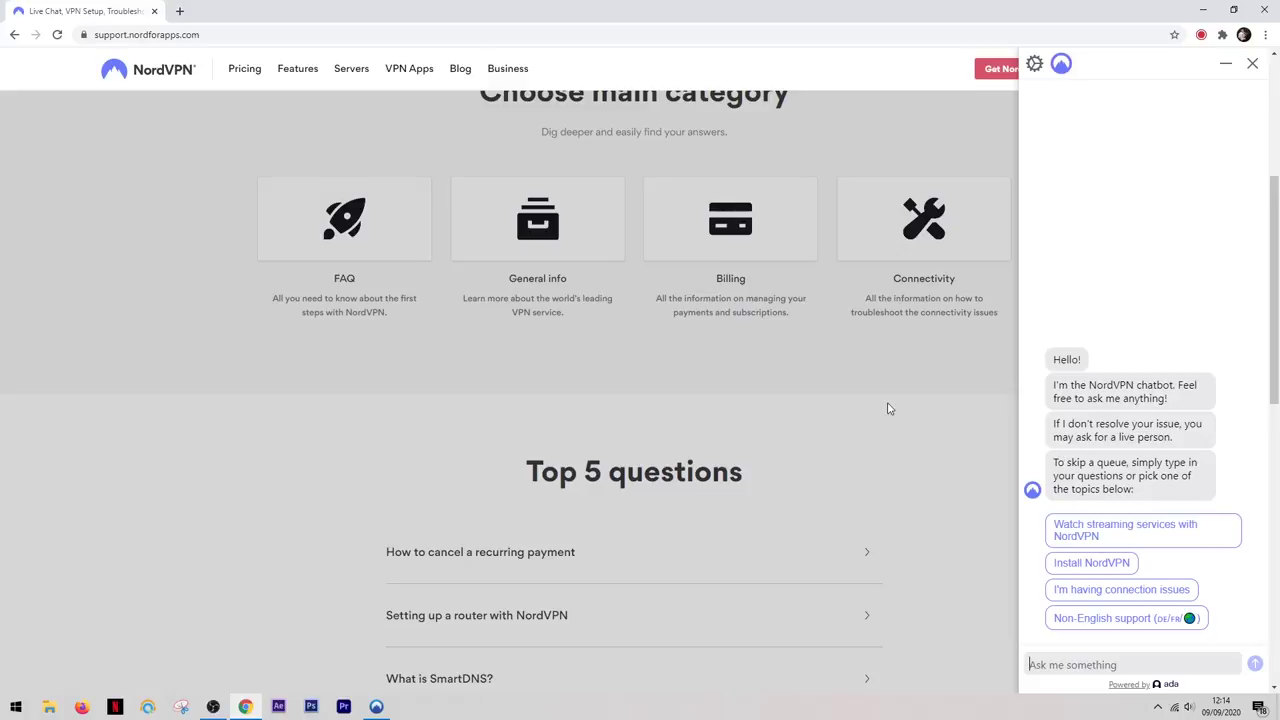
# Go to the NordVPN Pricing page showing the 1-year, 6-month and 1-month plans.
pyautogui.click(248, 70)
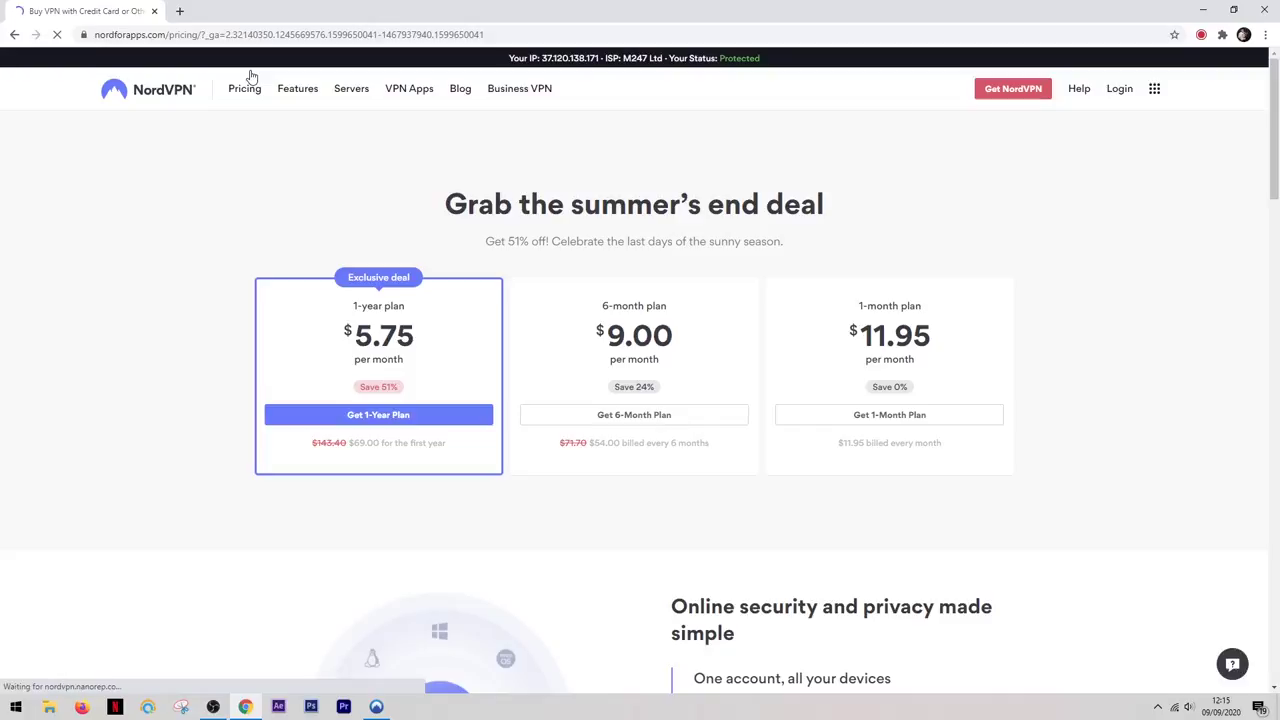